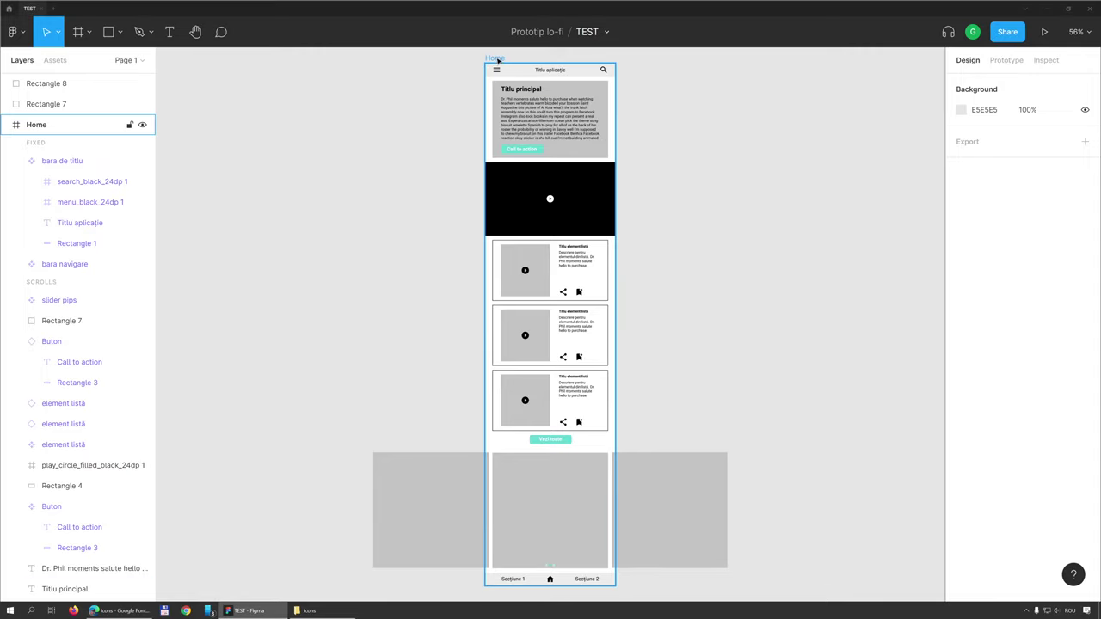
Step: Add a 360×640 Android frame up and to the right of the Home screen
{"action": "left_click", "coordinate": [78, 33]}
{"action": "left_click", "coordinate": [973, 331]}
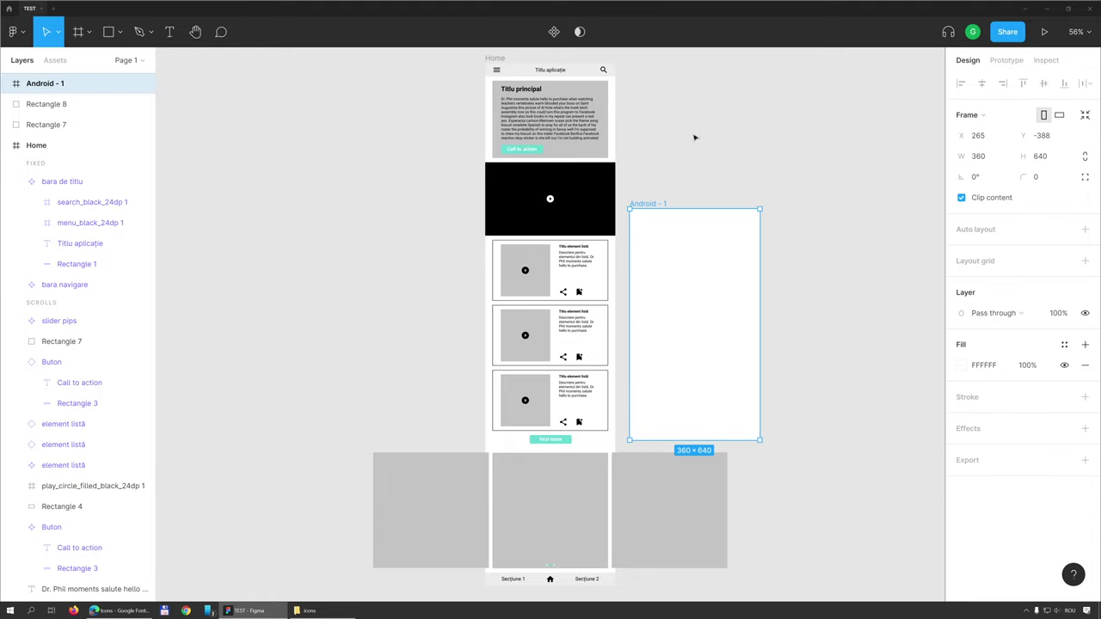
{"action": "left_click_drag", "start_coordinate": [660, 200], "coordinate": [761, 67]}
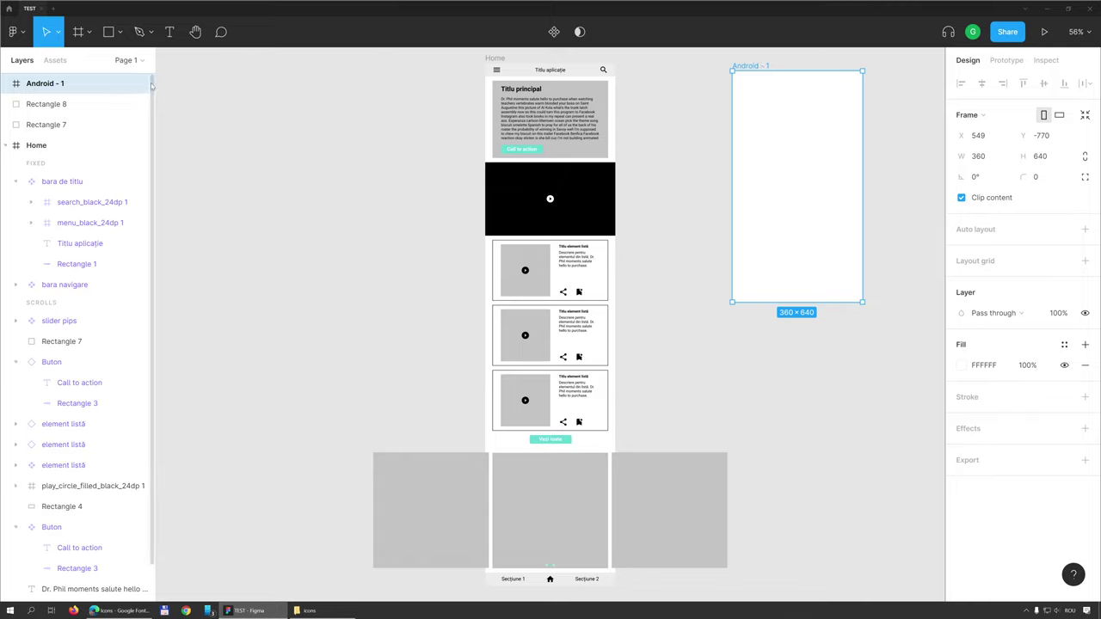
Step: Rename the new frame to 'Sectiune 1'
{"action": "mouse_move", "coordinate": [52, 83]}
{"action": "double_click", "coordinate": [53, 85]}
{"action": "type", "text": "Sectiune"}
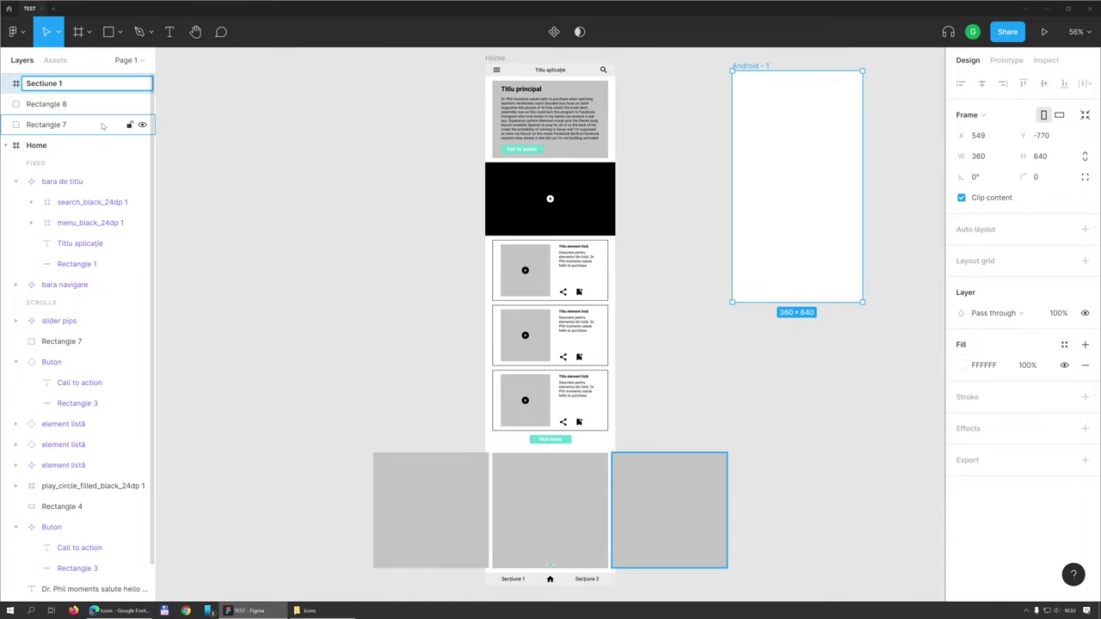
{"action": "key", "text": "Return"}
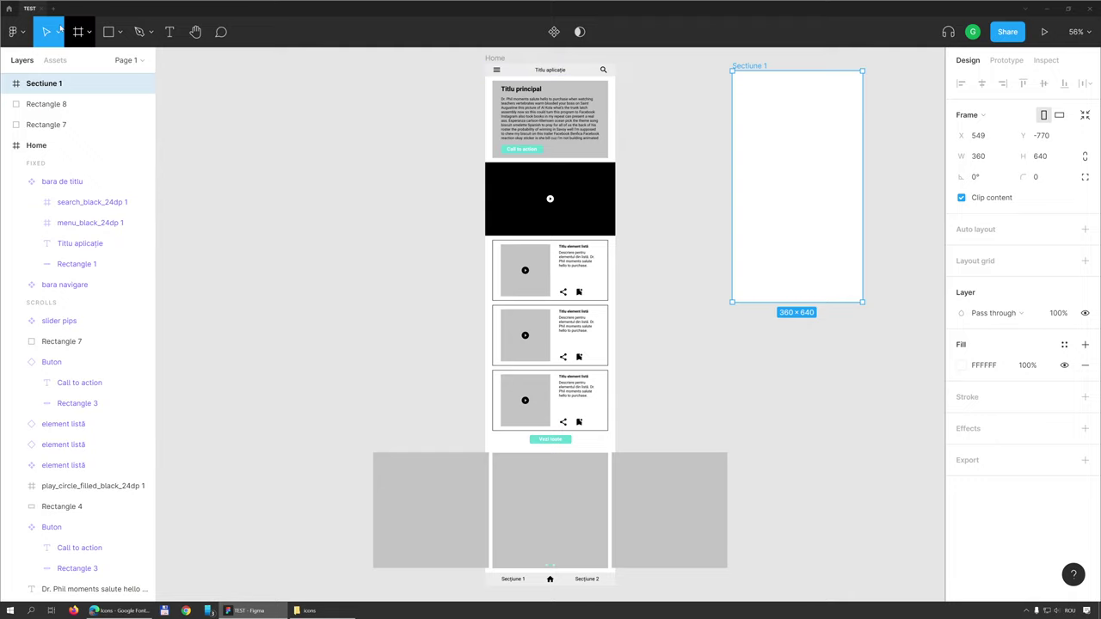
{"action": "left_click", "coordinate": [55, 61]}
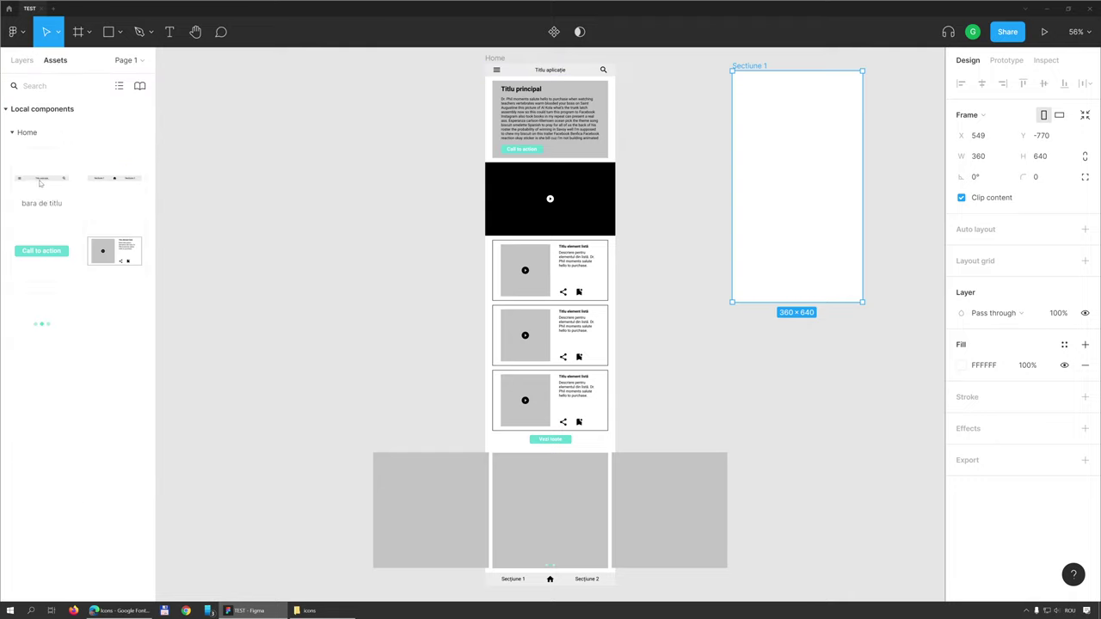
Step: Place the bara de titlu on top and bara navigare at the bottom, with the nav bar fixed when scrolling
{"action": "mouse_move", "coordinate": [43, 181]}
{"action": "left_mouse_down"}
{"action": "mouse_move", "coordinate": [786, 104]}
{"action": "mouse_move", "coordinate": [792, 82]}
{"action": "left_mouse_up"}
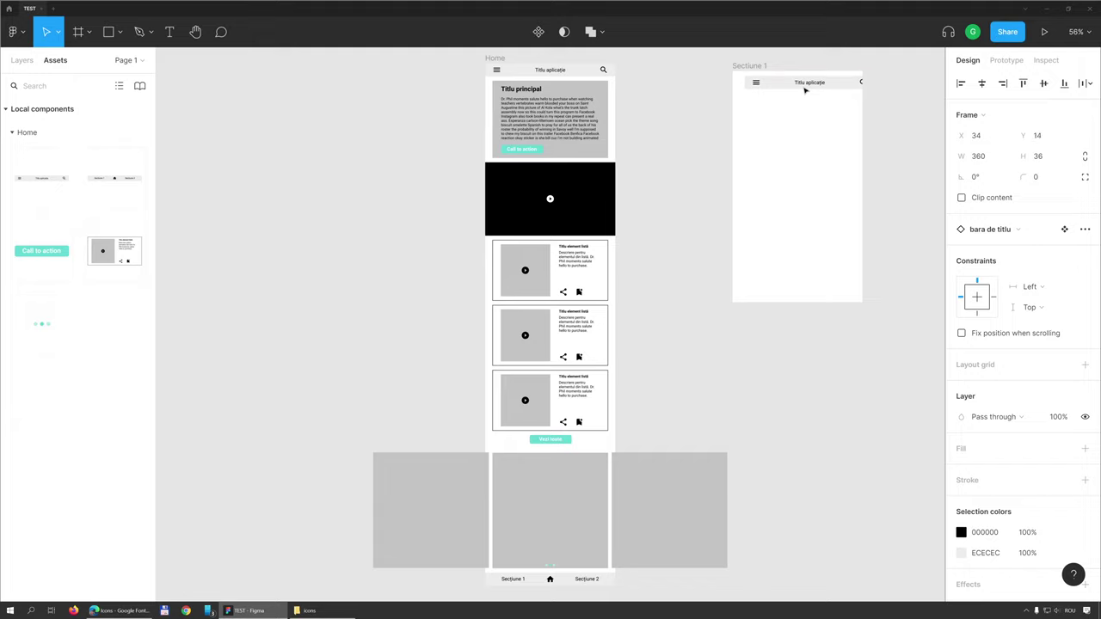
{"action": "mouse_move", "coordinate": [115, 178]}
{"action": "left_mouse_down"}
{"action": "mouse_move", "coordinate": [768, 275]}
{"action": "mouse_move", "coordinate": [785, 298]}
{"action": "left_mouse_up"}
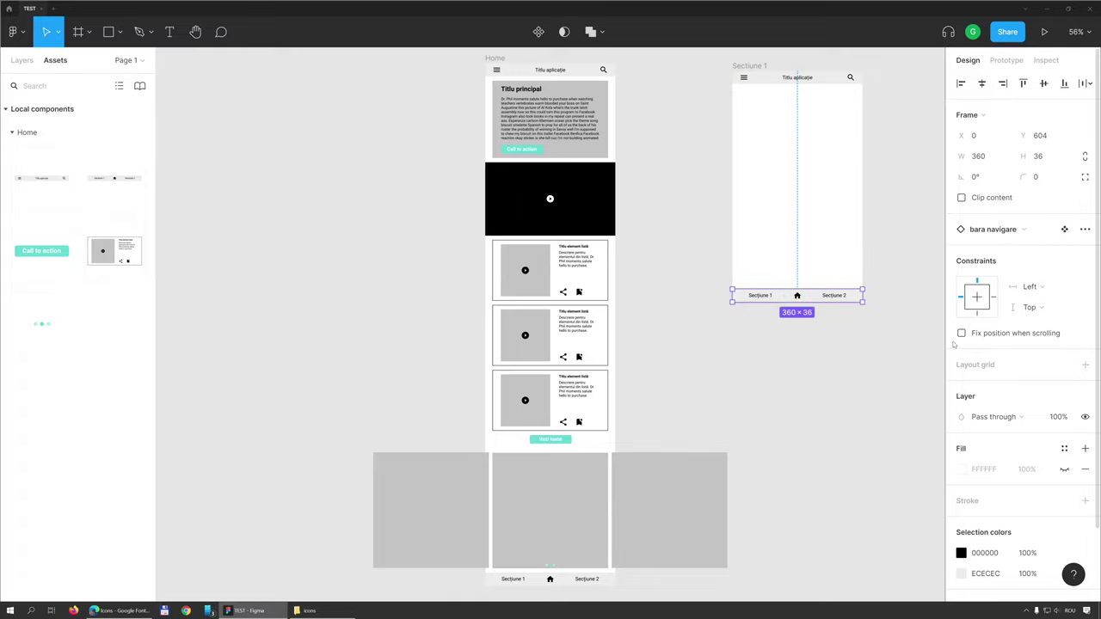
{"action": "left_click", "coordinate": [575, 580]}
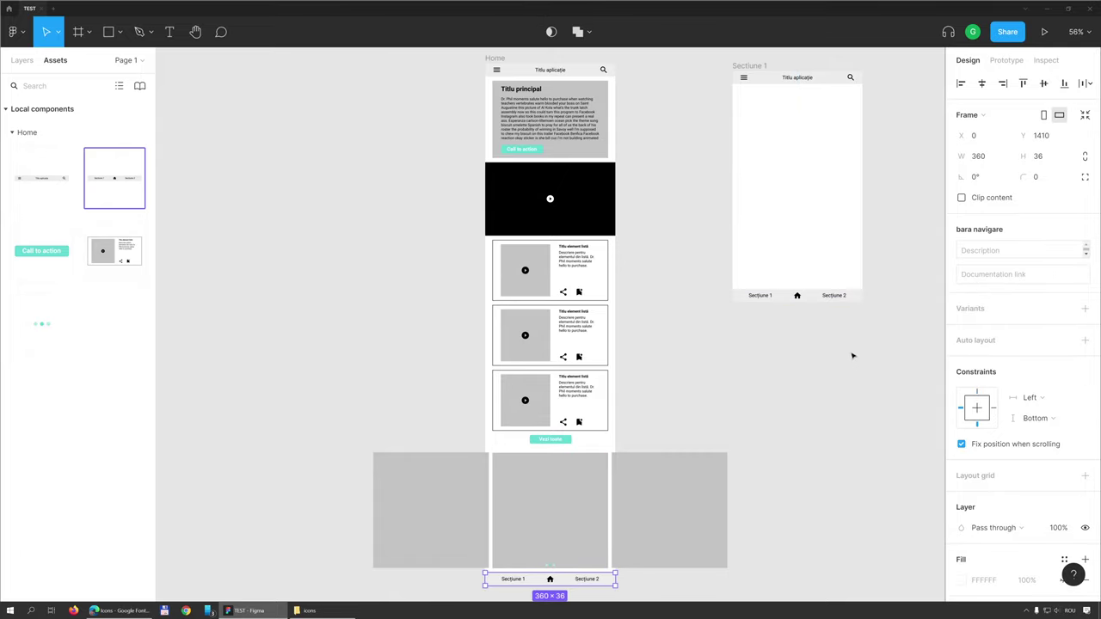
{"action": "left_click", "coordinate": [805, 295]}
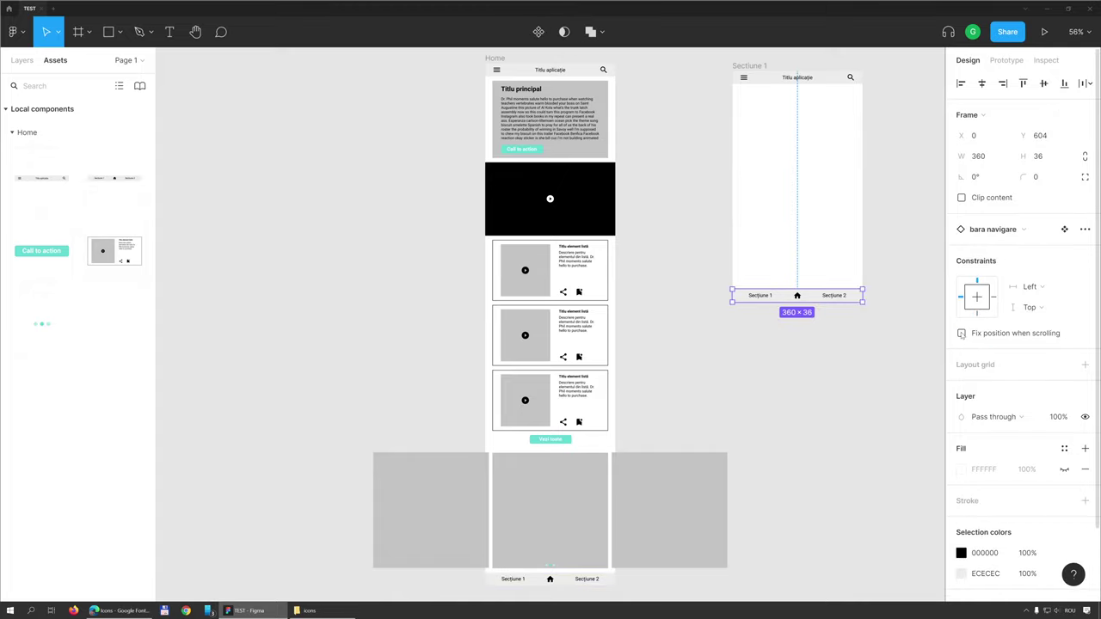
{"action": "left_click", "coordinate": [962, 333]}
{"action": "left_click", "coordinate": [793, 80]}
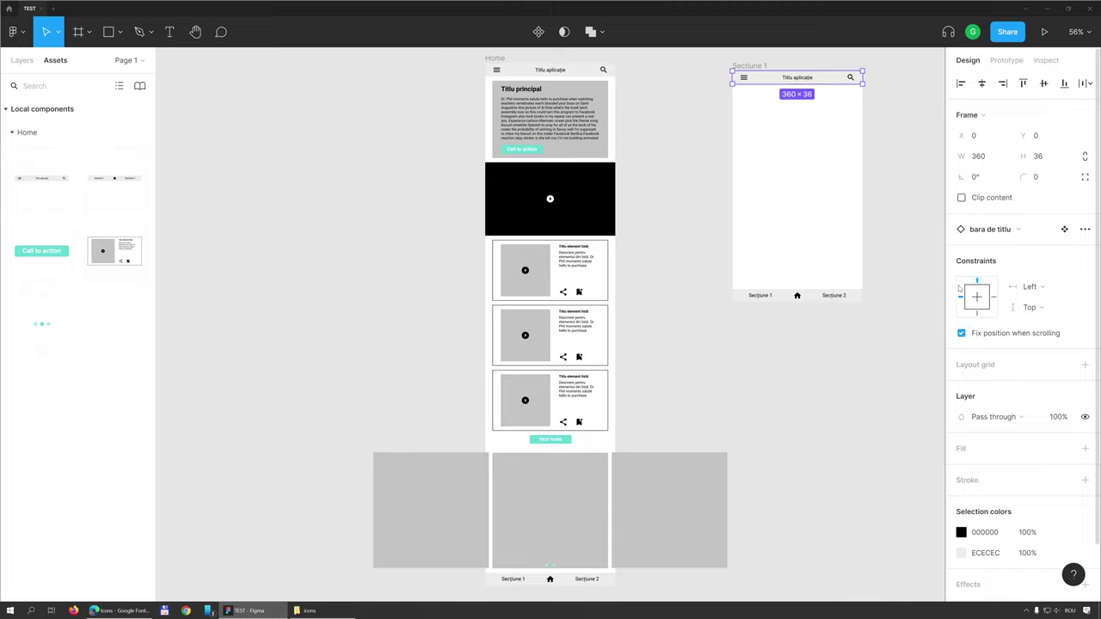
{"action": "left_click", "coordinate": [802, 210]}
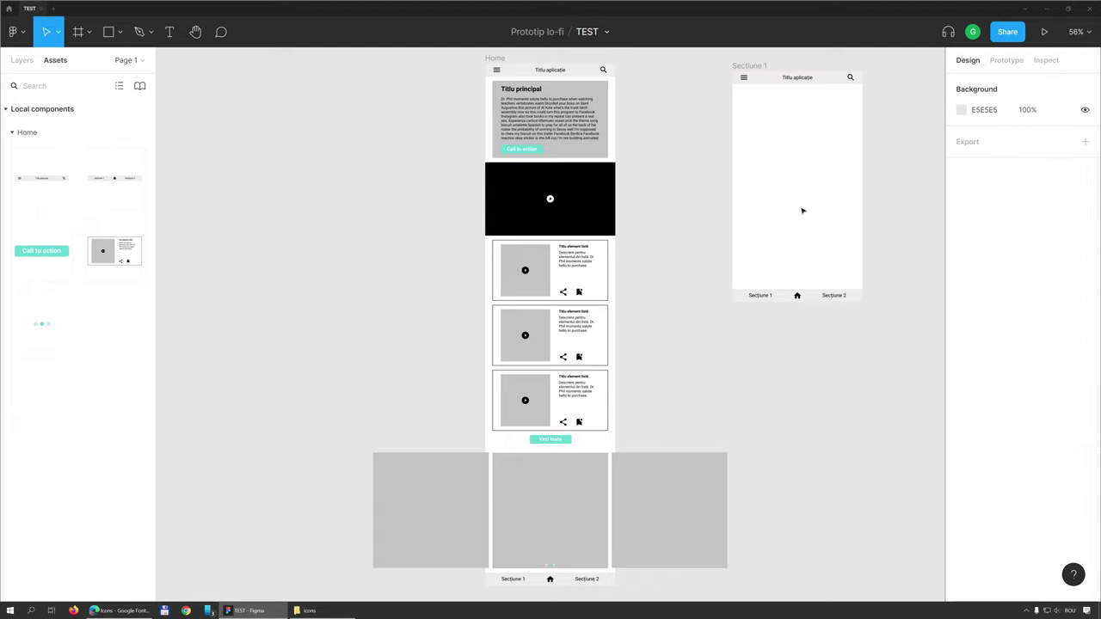
Step: Stretch Sectiune 1 to 360×940 and drop an element listă card below the title bar
{"action": "left_click", "coordinate": [749, 65]}
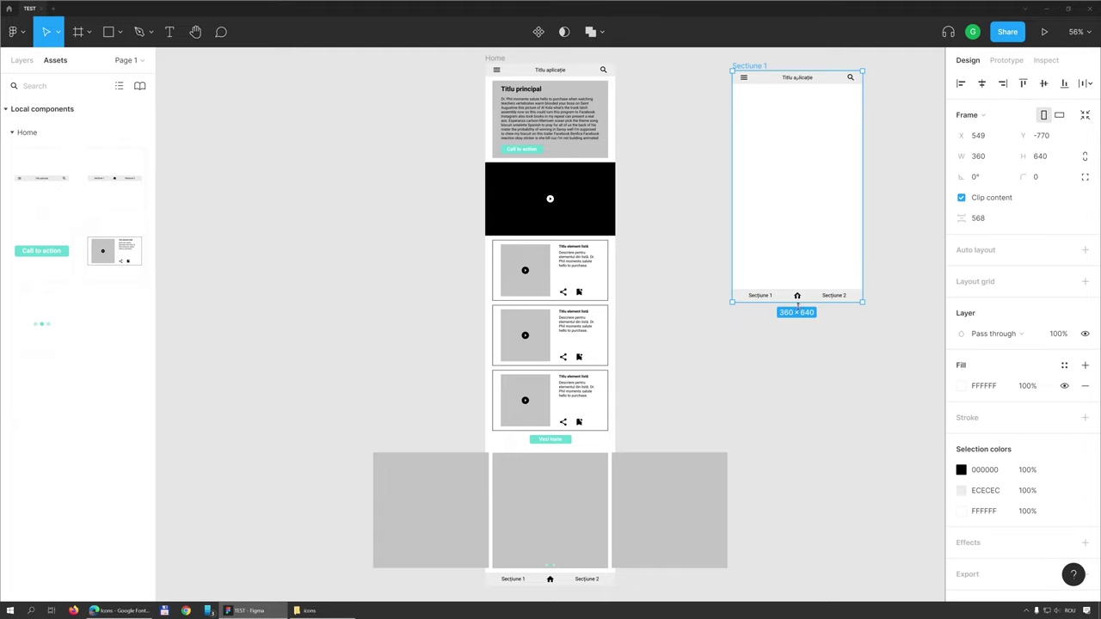
{"action": "left_click_drag", "start_coordinate": [797, 301], "coordinate": [772, 409]}
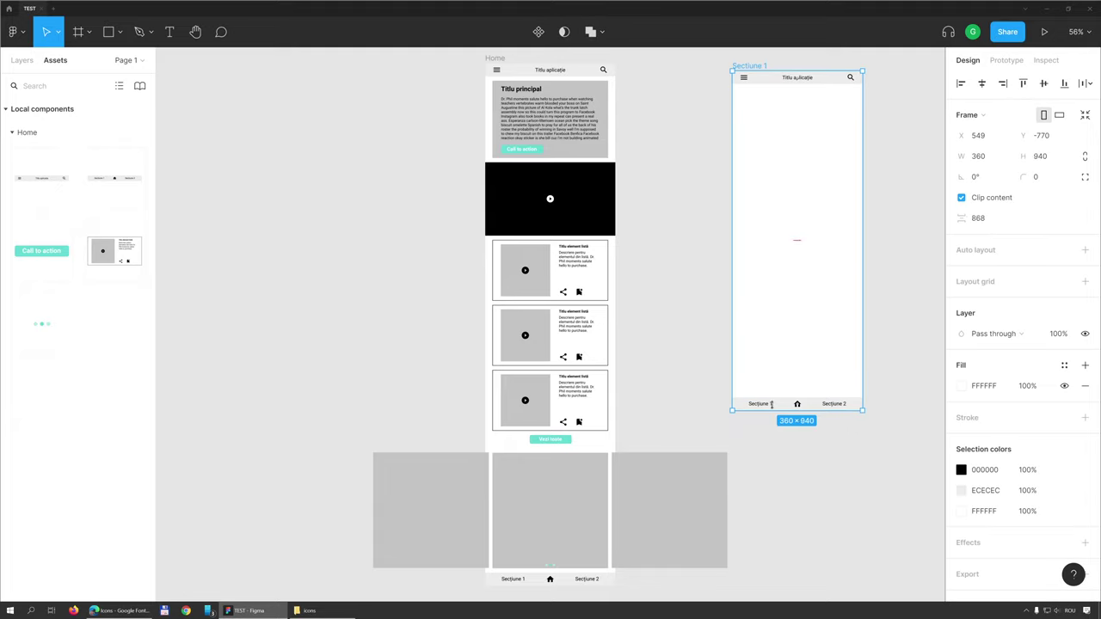
{"action": "mouse_move", "coordinate": [114, 250]}
{"action": "left_mouse_down"}
{"action": "mouse_move", "coordinate": [748, 177]}
{"action": "mouse_move", "coordinate": [770, 119]}
{"action": "left_mouse_up"}
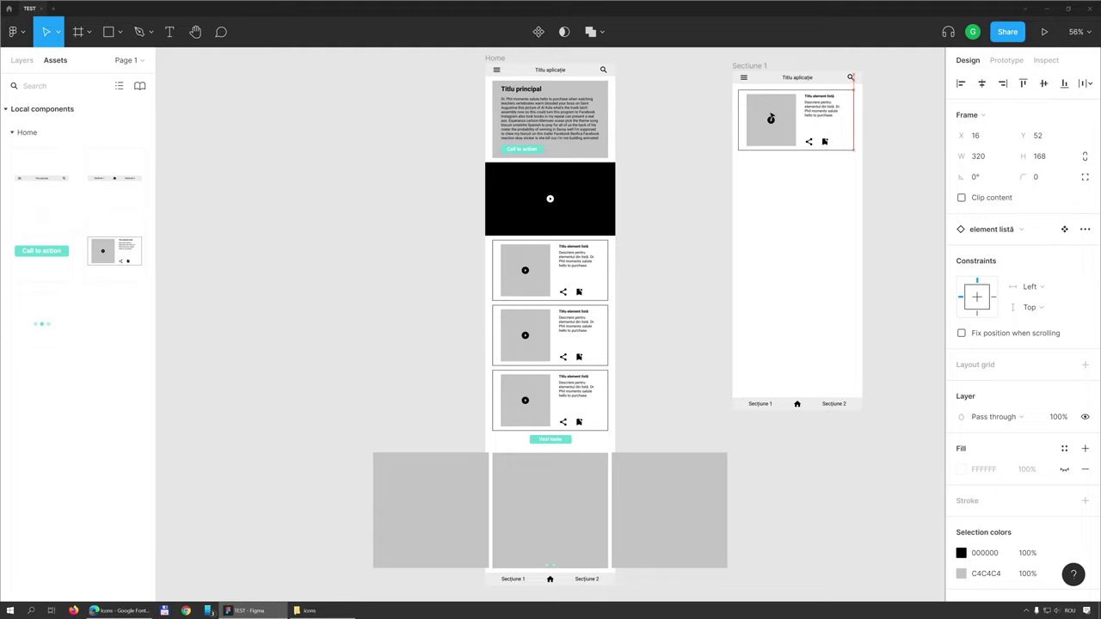
{"action": "left_click_drag", "start_coordinate": [771, 119], "coordinate": [771, 118]}
{"action": "scroll", "coordinate": [771, 118], "scroll_direction": "up", "scroll_amount": 2}
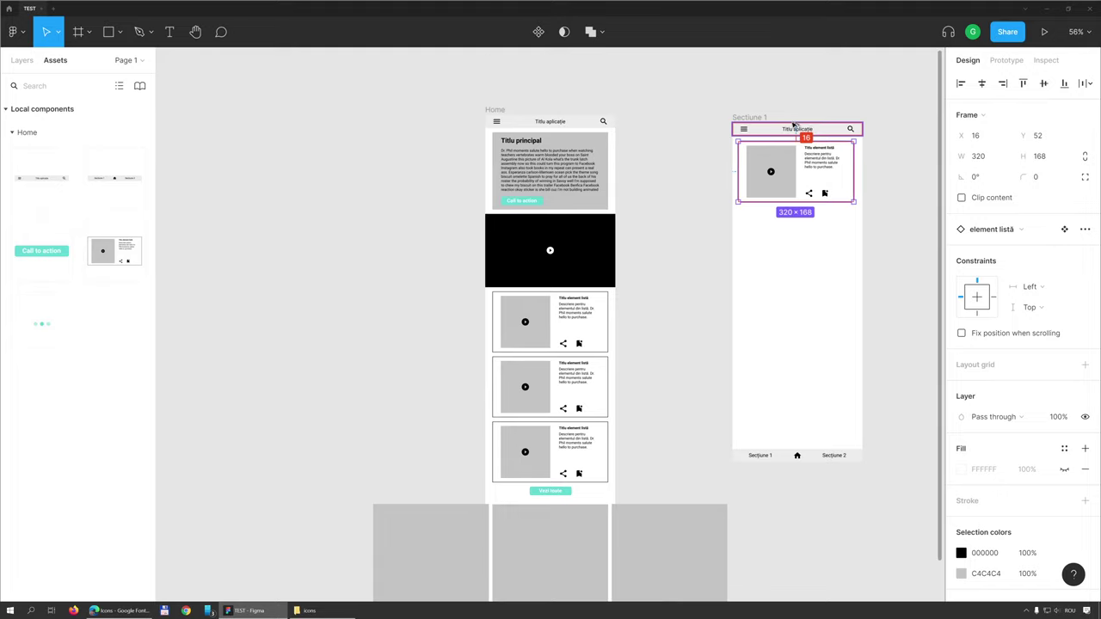
{"action": "left_click", "coordinate": [749, 117]}
{"action": "scroll", "coordinate": [861, 129], "scroll_direction": "up", "scroll_amount": 5, "text": "ctrl"}
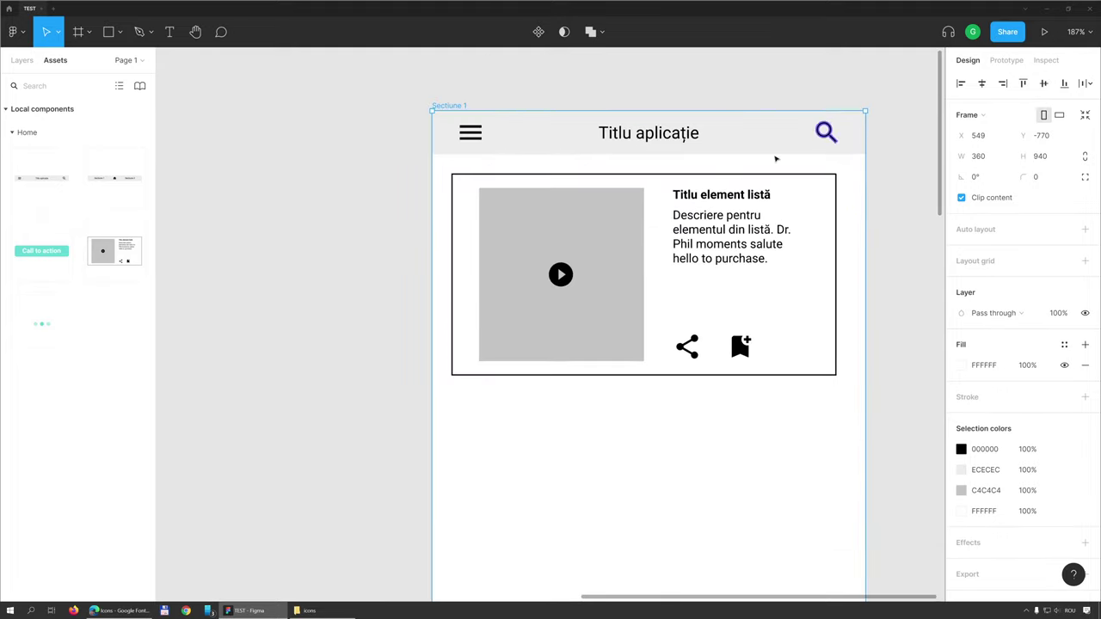
{"action": "left_click", "coordinate": [794, 256]}
{"action": "left_click", "coordinate": [454, 105]}
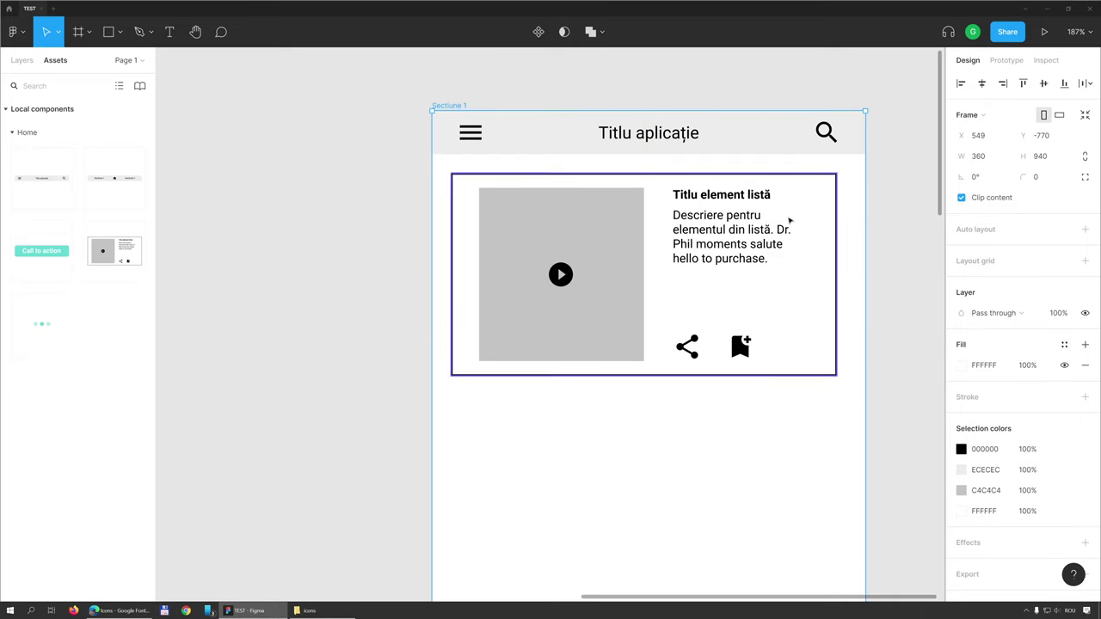
Step: Add a 5-column layout grid with margin and gutter 20, snapping the list card to it
{"action": "left_click", "coordinate": [1085, 261]}
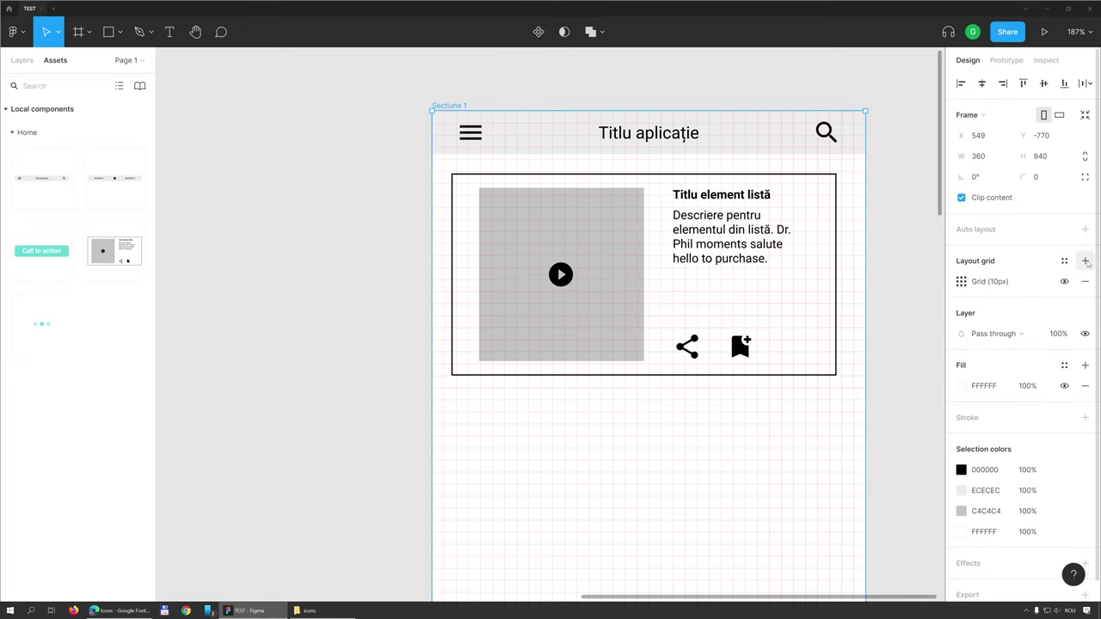
{"action": "left_click", "coordinate": [961, 281]}
{"action": "left_click", "coordinate": [815, 286]}
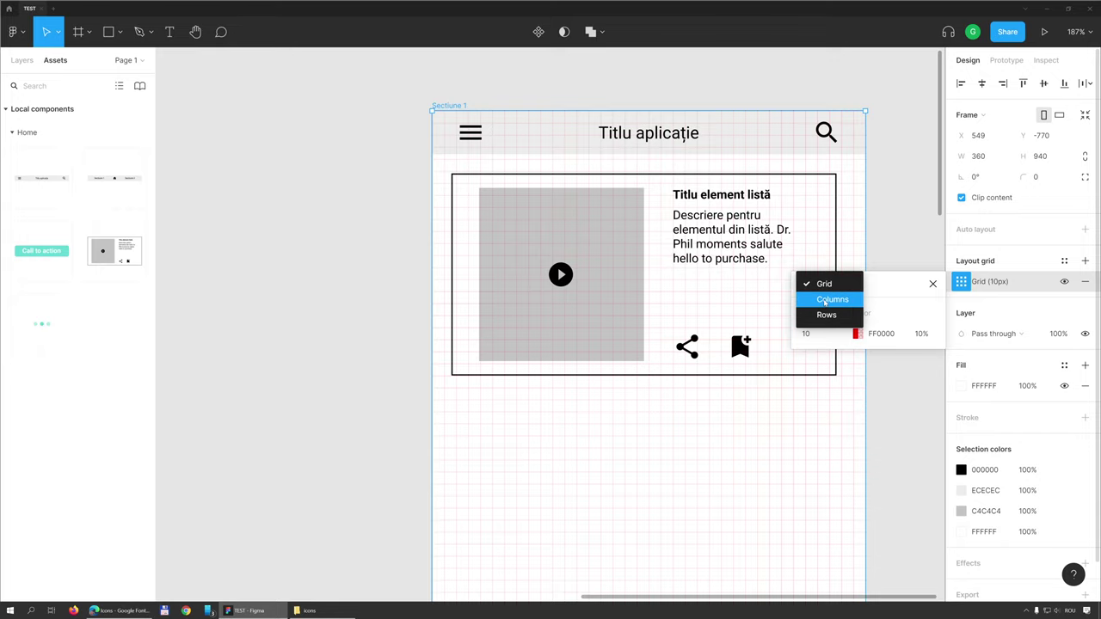
{"action": "left_click", "coordinate": [824, 301]}
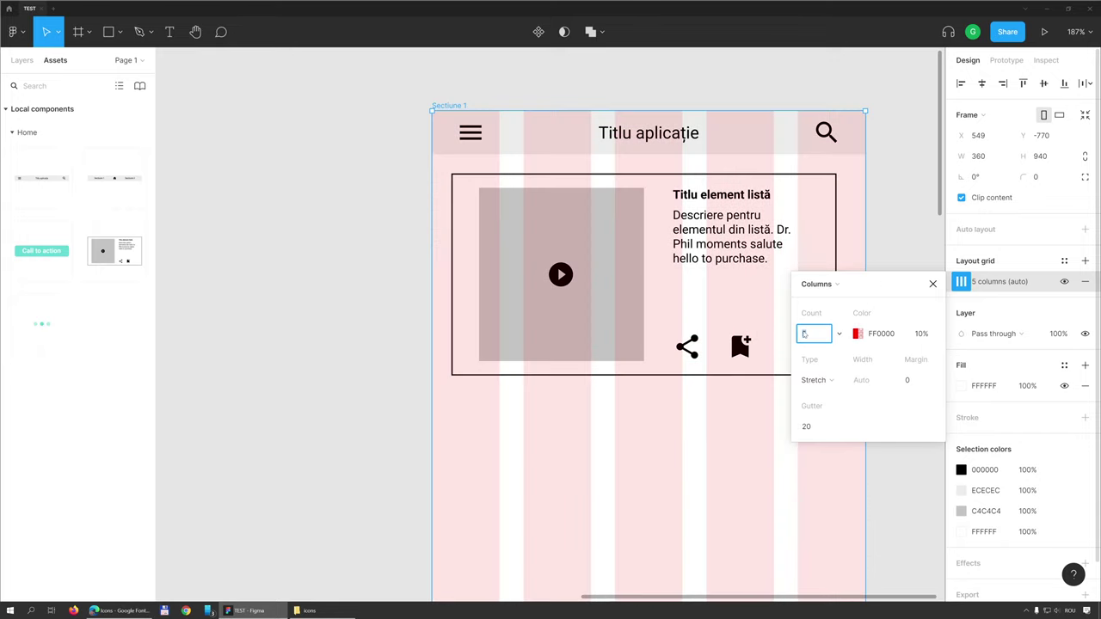
{"action": "left_click", "coordinate": [909, 381]}
{"action": "type", "text": "20"}
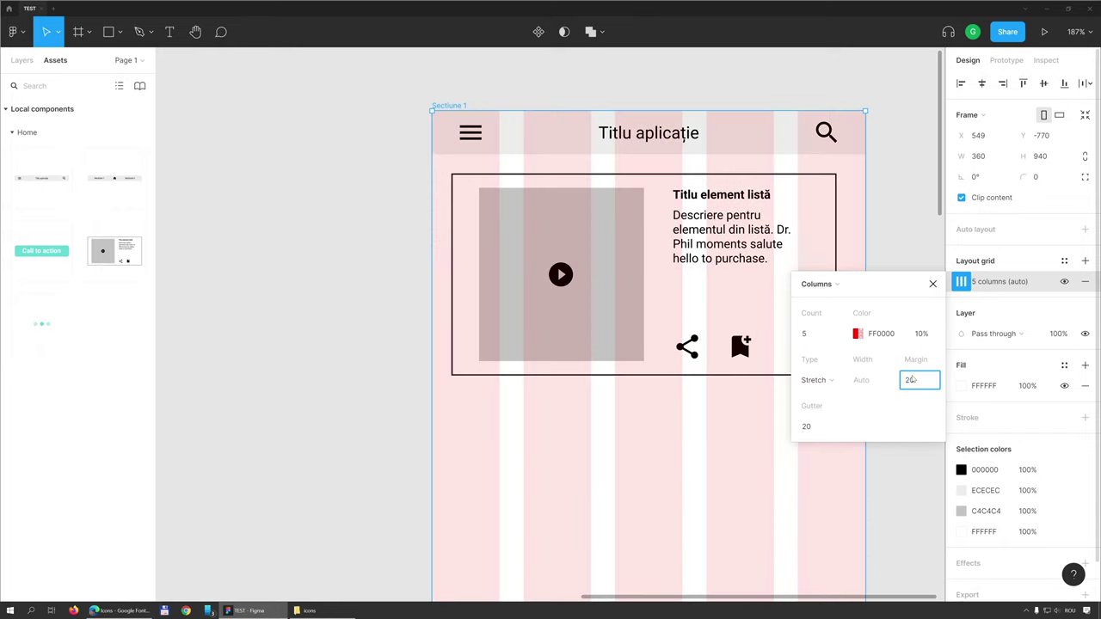
{"action": "key", "text": "Return"}
{"action": "left_click_drag", "start_coordinate": [560, 197], "coordinate": [545, 187]}
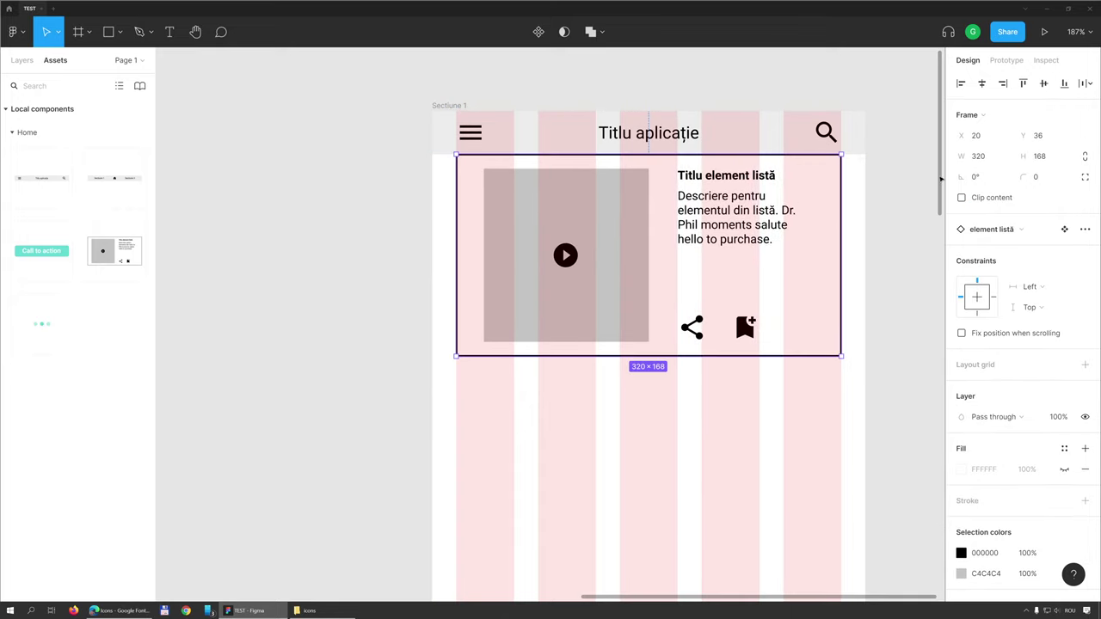
Step: Move the first list card to Y 48 (36+12), keeping its 320×180 size
{"action": "left_click", "coordinate": [1057, 157]}
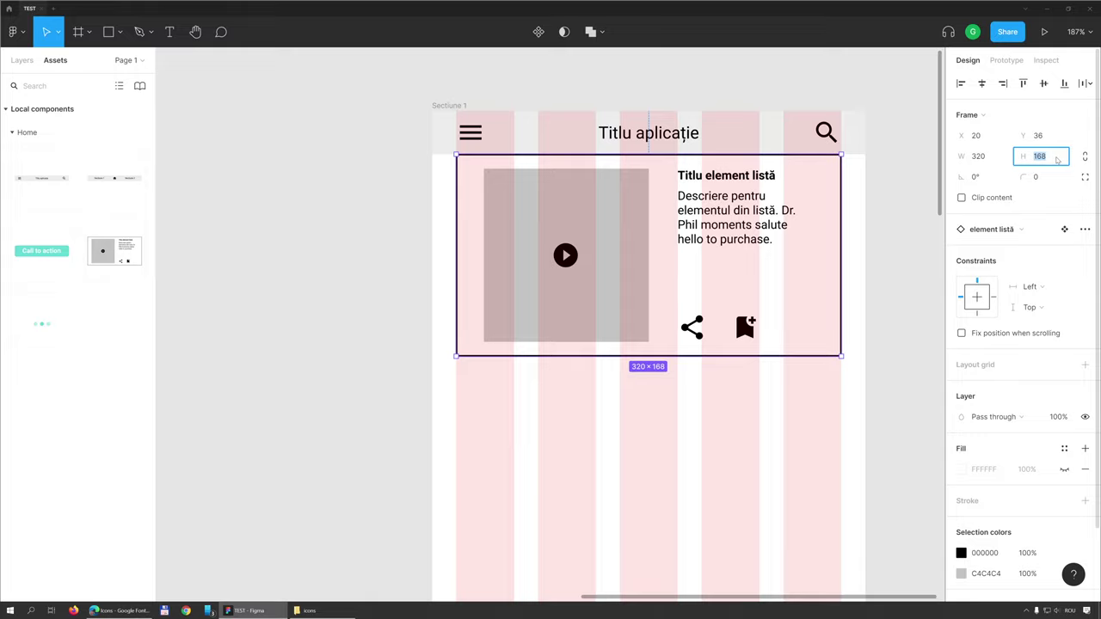
{"action": "type", "text": "+12"}
{"action": "key", "text": "Return"}
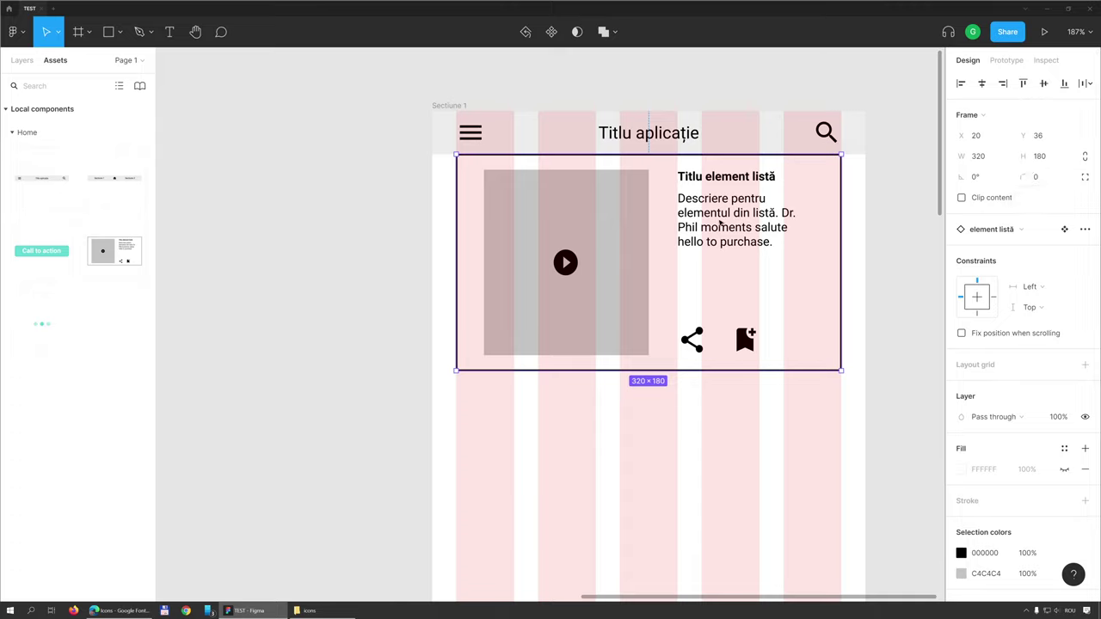
{"action": "left_click", "coordinate": [1054, 160]}
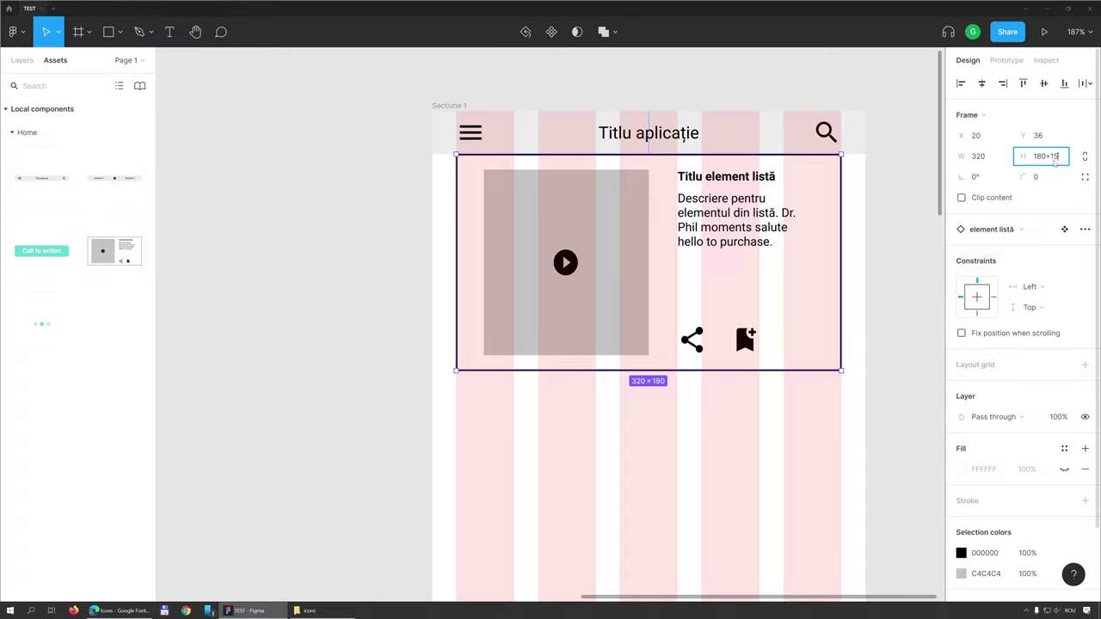
{"action": "type", "text": "192"}
{"action": "key", "text": "Return"}
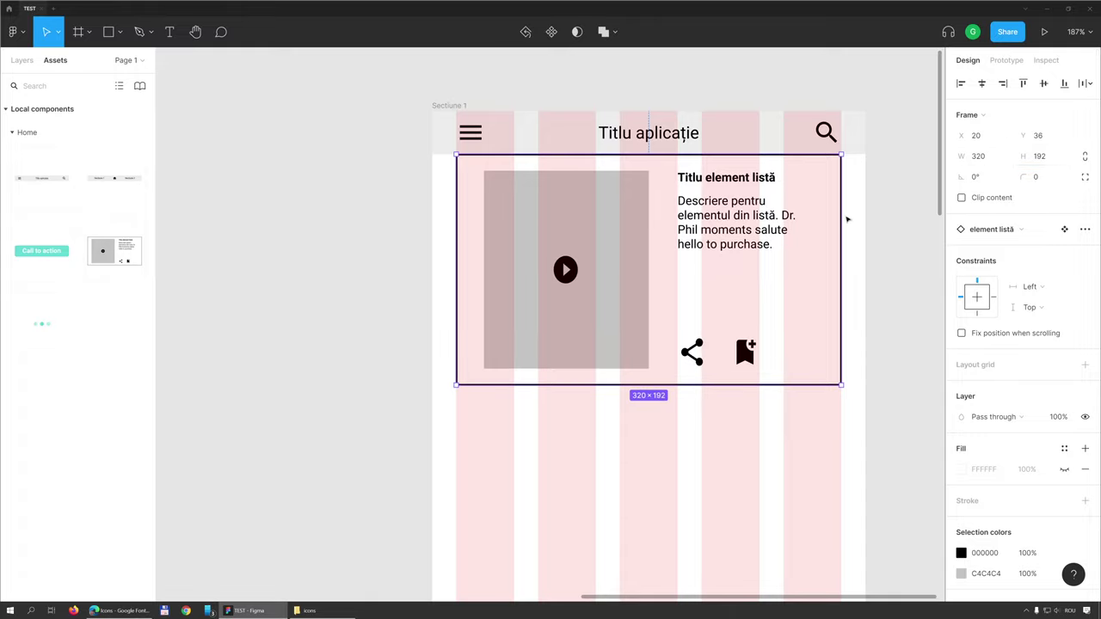
{"action": "key", "text": "ctrl+z"}
{"action": "left_click", "coordinate": [1057, 135]}
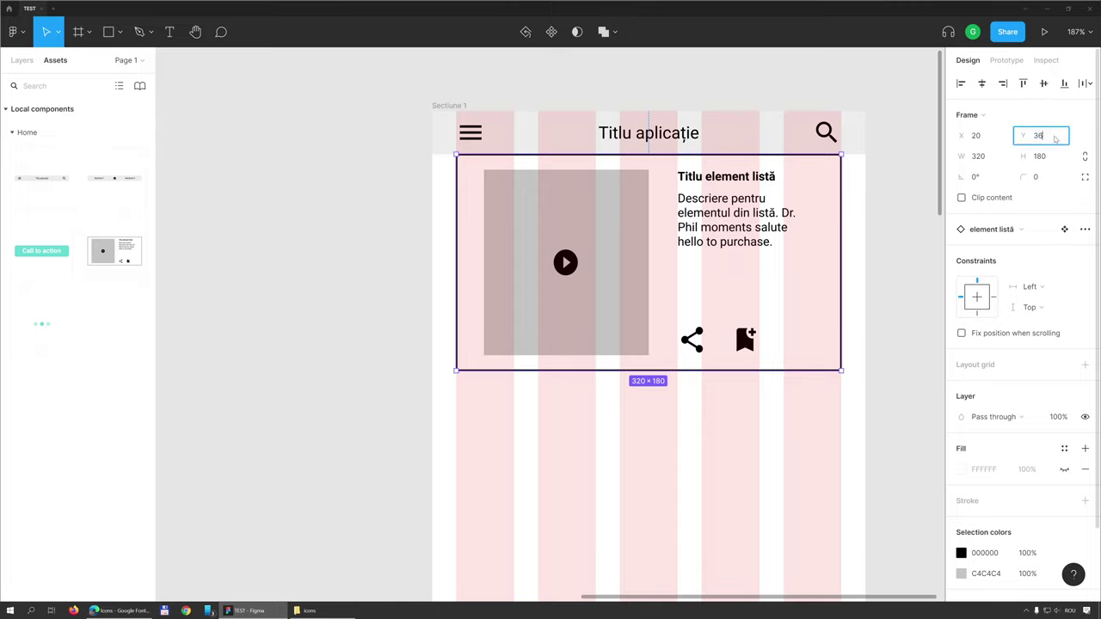
{"action": "type", "text": "+12"}
{"action": "key", "text": "Return"}
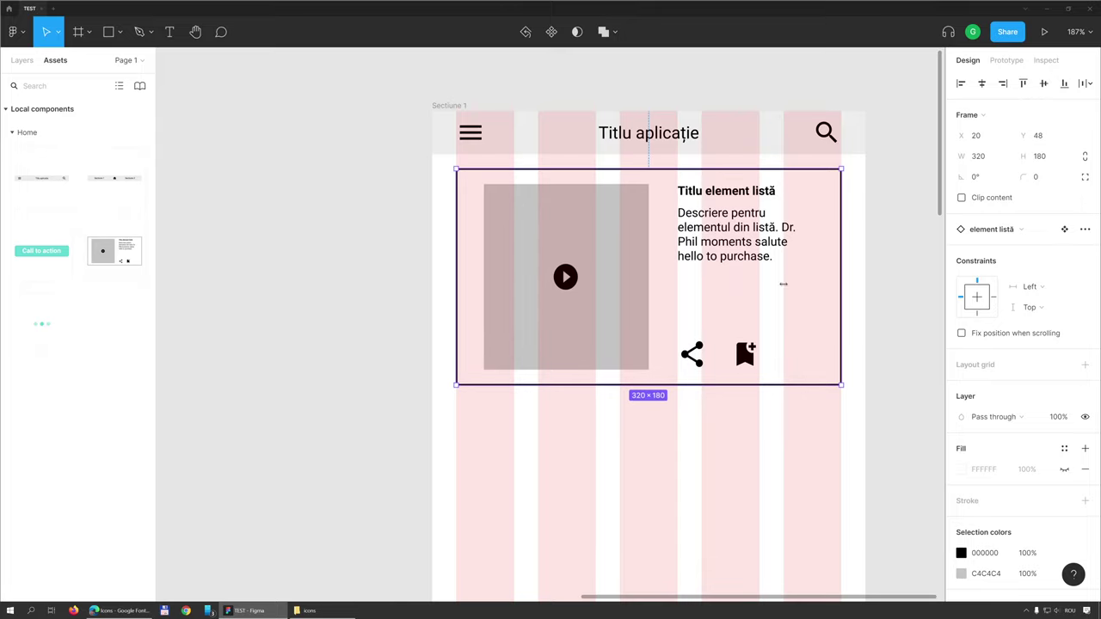
Step: Duplicate the list card downward to stack four cards 12 units apart
{"action": "left_click_drag", "start_coordinate": [644, 249], "coordinate": [639, 476]}
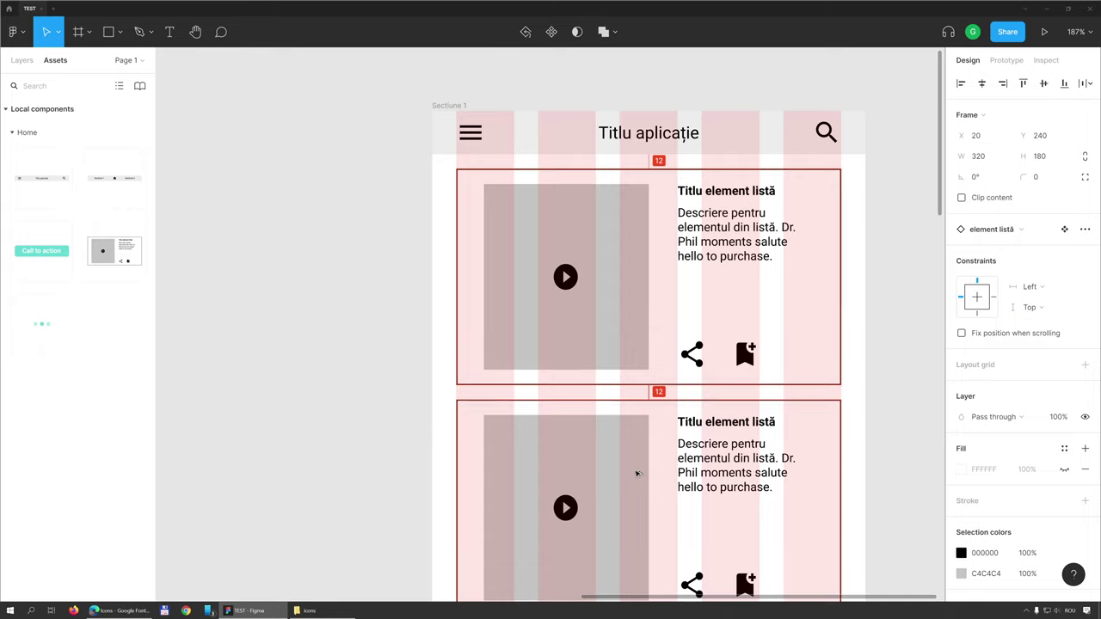
{"action": "scroll", "coordinate": [639, 476], "scroll_direction": "down", "scroll_amount": 4}
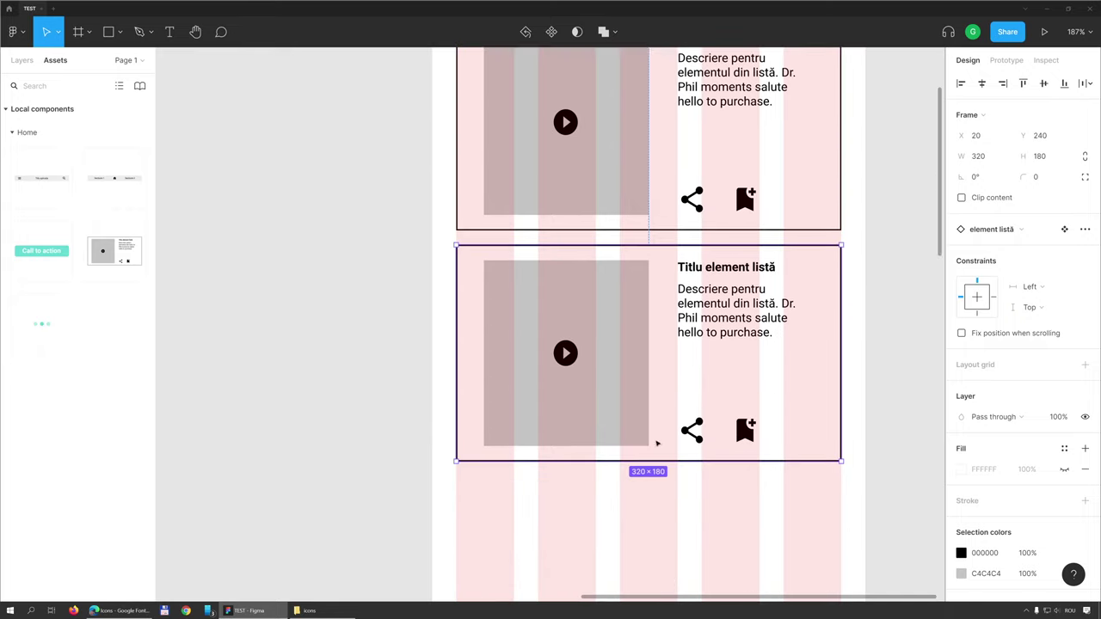
{"action": "scroll", "coordinate": [657, 445], "scroll_direction": "down", "scroll_amount": 1}
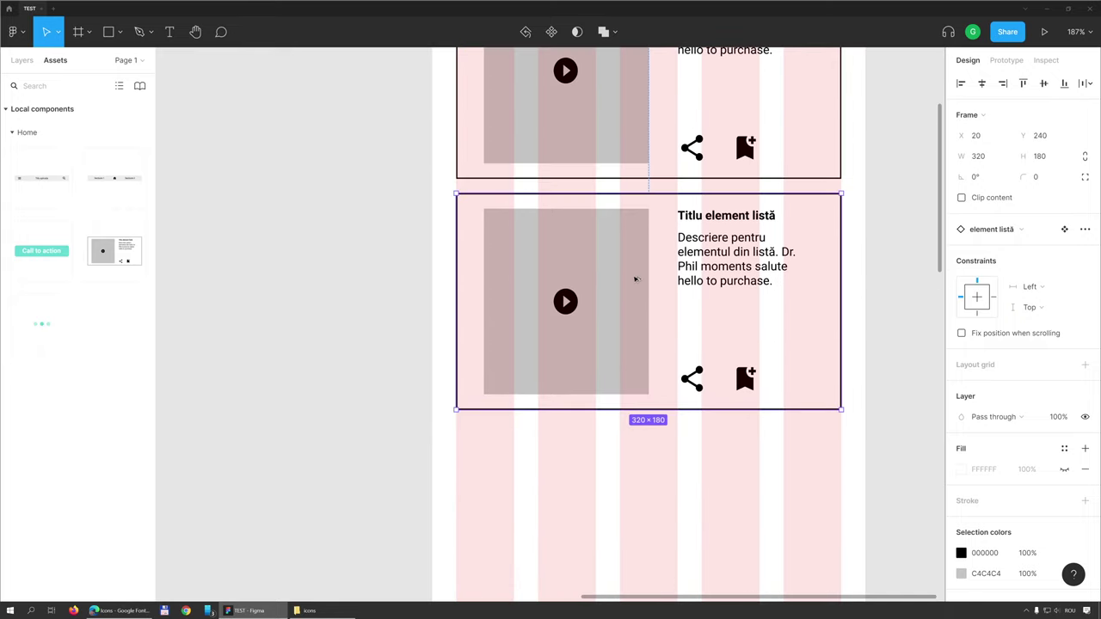
{"action": "left_click_drag", "start_coordinate": [635, 278], "coordinate": [628, 505]}
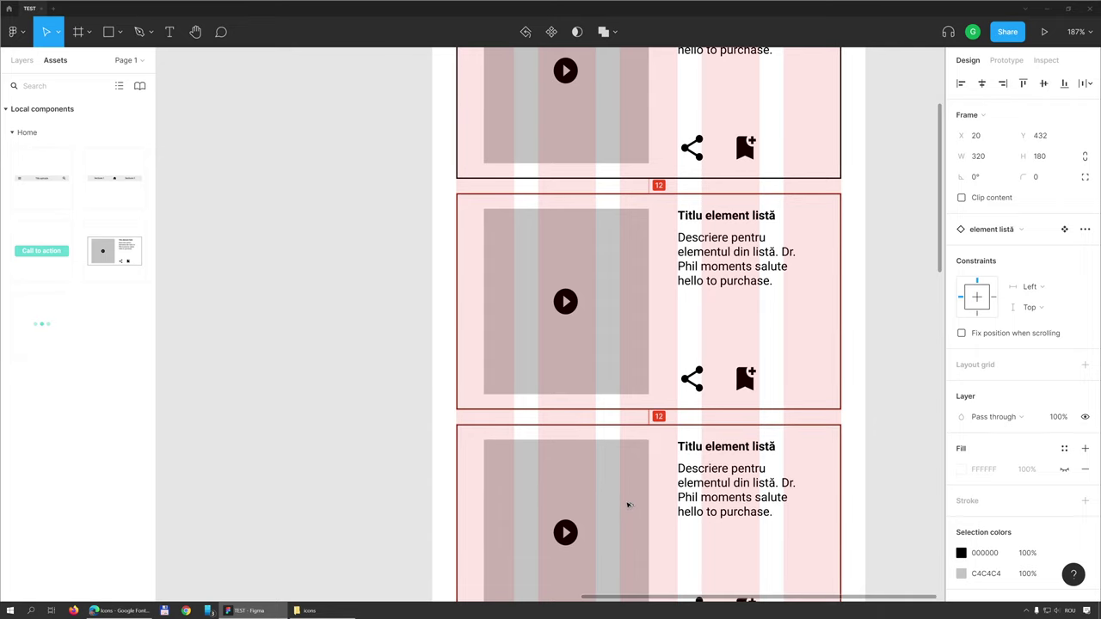
{"action": "scroll", "coordinate": [628, 505], "scroll_direction": "down", "scroll_amount": 2}
{"action": "scroll", "coordinate": [632, 387], "scroll_direction": "down", "scroll_amount": 4}
{"action": "mouse_move", "coordinate": [636, 273]}
{"action": "left_mouse_down"}
{"action": "mouse_move", "coordinate": [607, 531]}
{"action": "mouse_move", "coordinate": [611, 483]}
{"action": "left_mouse_up"}
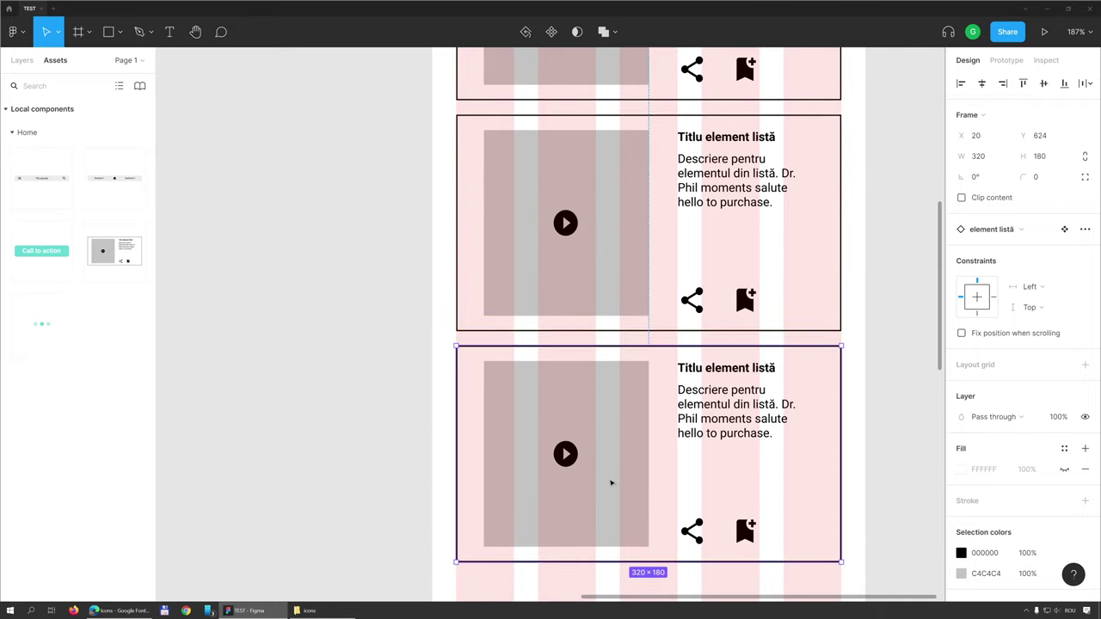
{"action": "scroll", "coordinate": [634, 413], "scroll_direction": "down", "scroll_amount": 5}
{"action": "left_click", "coordinate": [591, 396]}
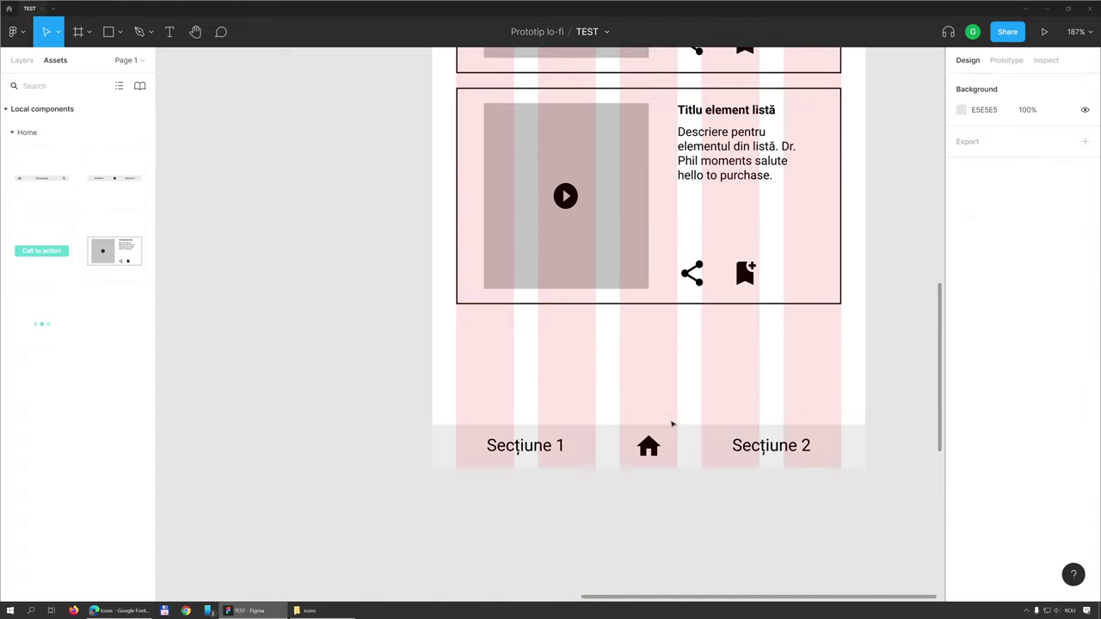
Step: Extend the Sectiune 1 frame to 360×1208
{"action": "left_click", "coordinate": [22, 61]}
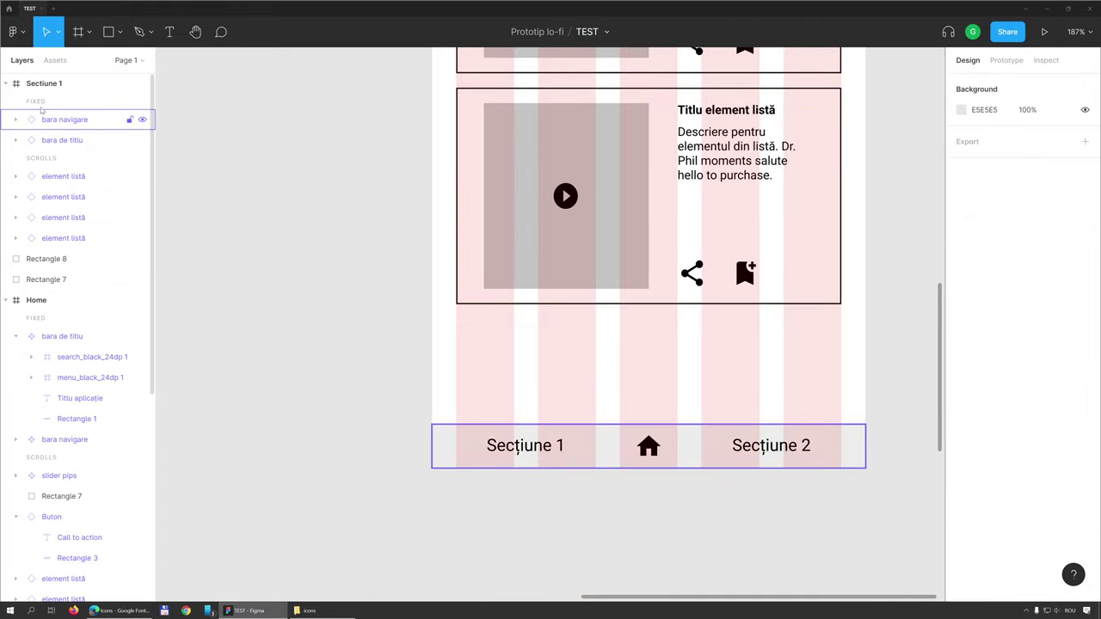
{"action": "left_click", "coordinate": [43, 84]}
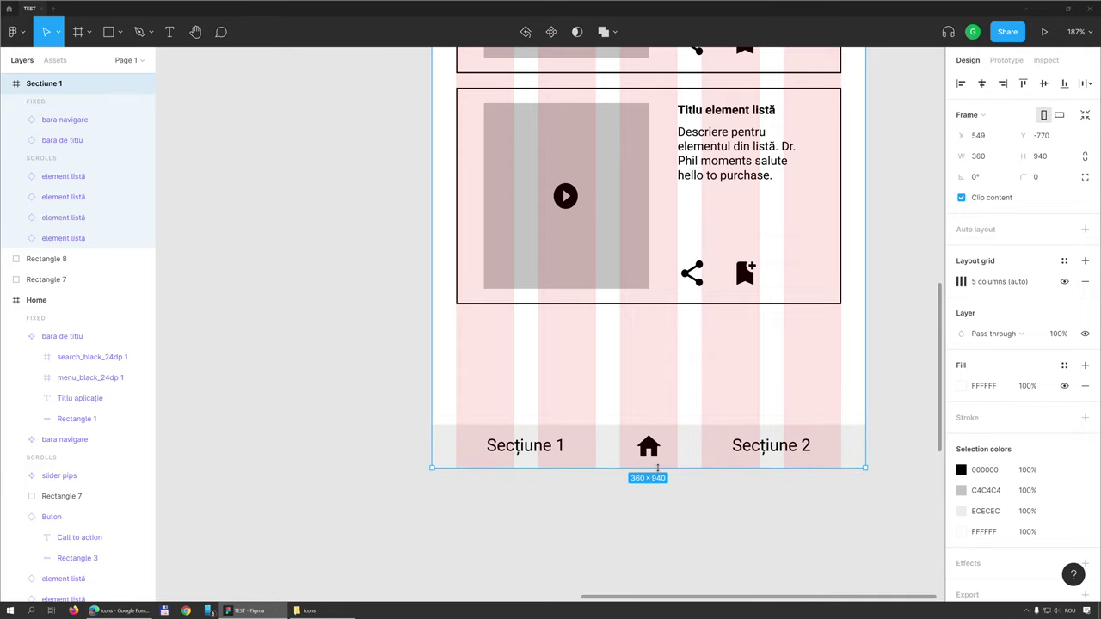
{"action": "left_click_drag", "start_coordinate": [657, 468], "coordinate": [657, 602]}
{"action": "scroll", "coordinate": [698, 341], "scroll_direction": "up", "scroll_amount": 3}
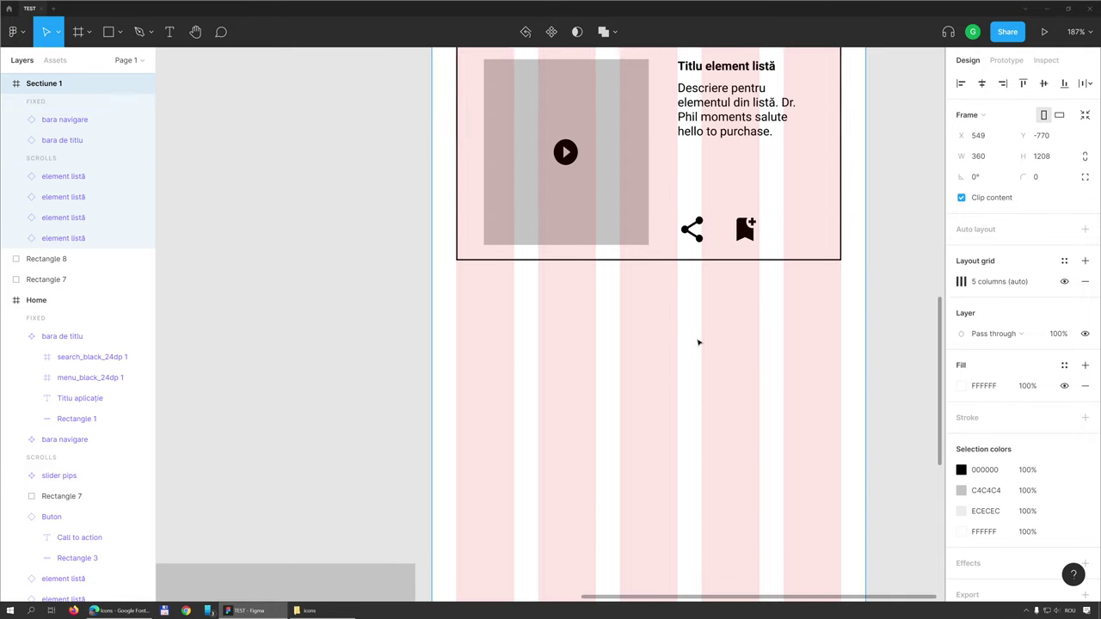
Step: Duplicate the last list card below it as a fifth element listă
{"action": "left_click", "coordinate": [592, 223]}
{"action": "left_click_drag", "start_coordinate": [614, 256], "coordinate": [614, 448]}
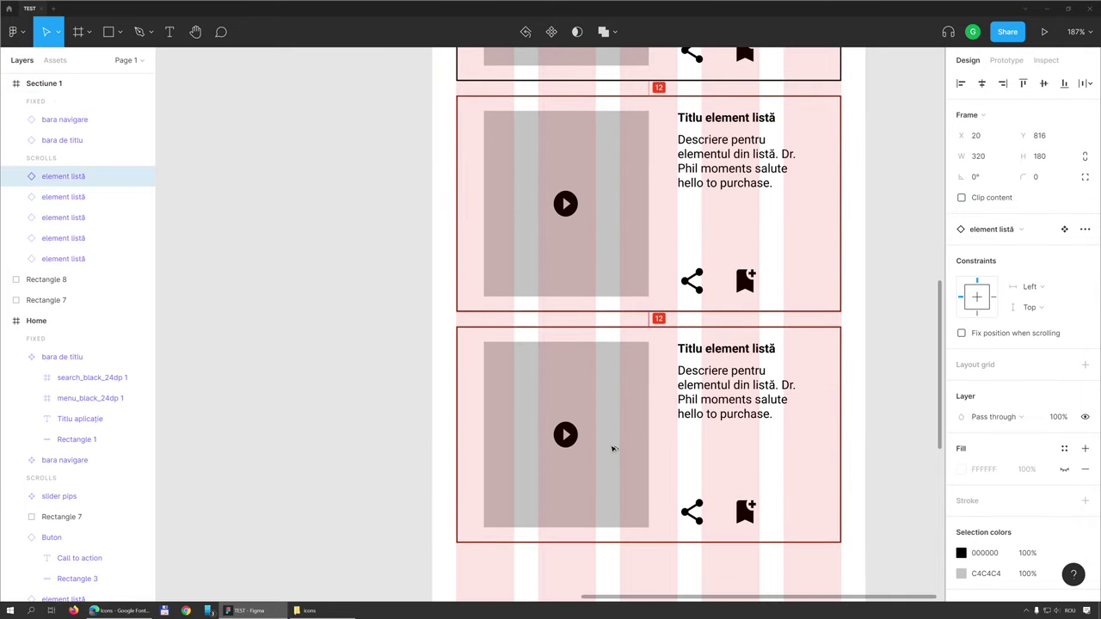
{"action": "scroll", "coordinate": [595, 386], "scroll_direction": "down", "scroll_amount": 1}
{"action": "scroll", "coordinate": [600, 386], "scroll_direction": "down", "scroll_amount": 3}
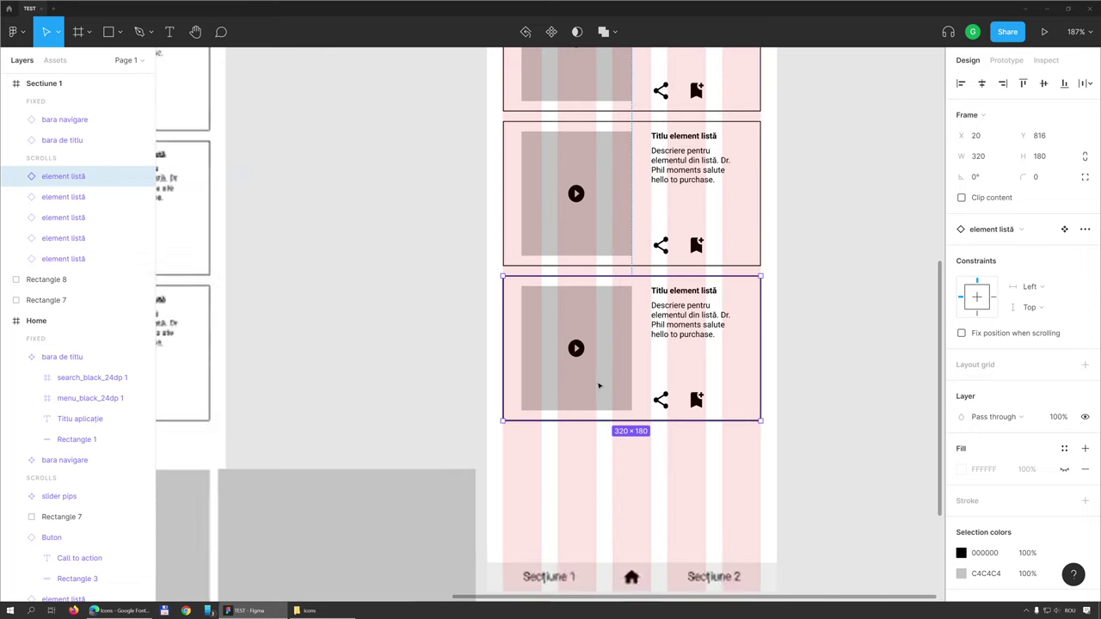
{"action": "scroll", "coordinate": [599, 386], "scroll_direction": "down", "scroll_amount": 5}
{"action": "scroll", "coordinate": [602, 344], "scroll_direction": "up", "scroll_amount": 1}
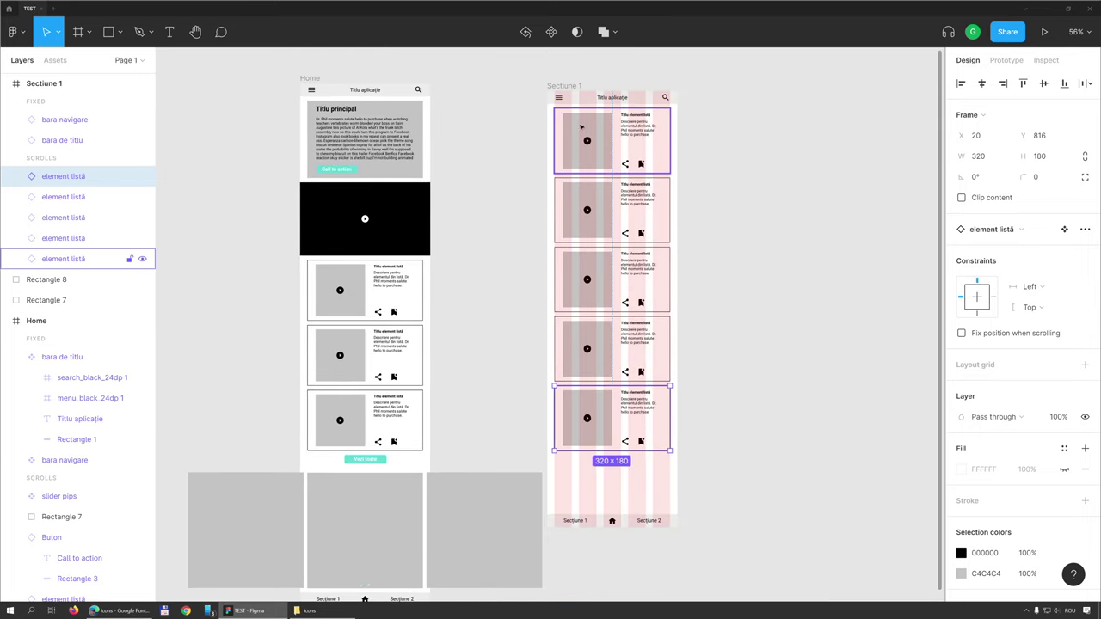
Step: Shorten the Sectiune 1 frame to 360×1042
{"action": "left_click", "coordinate": [549, 86]}
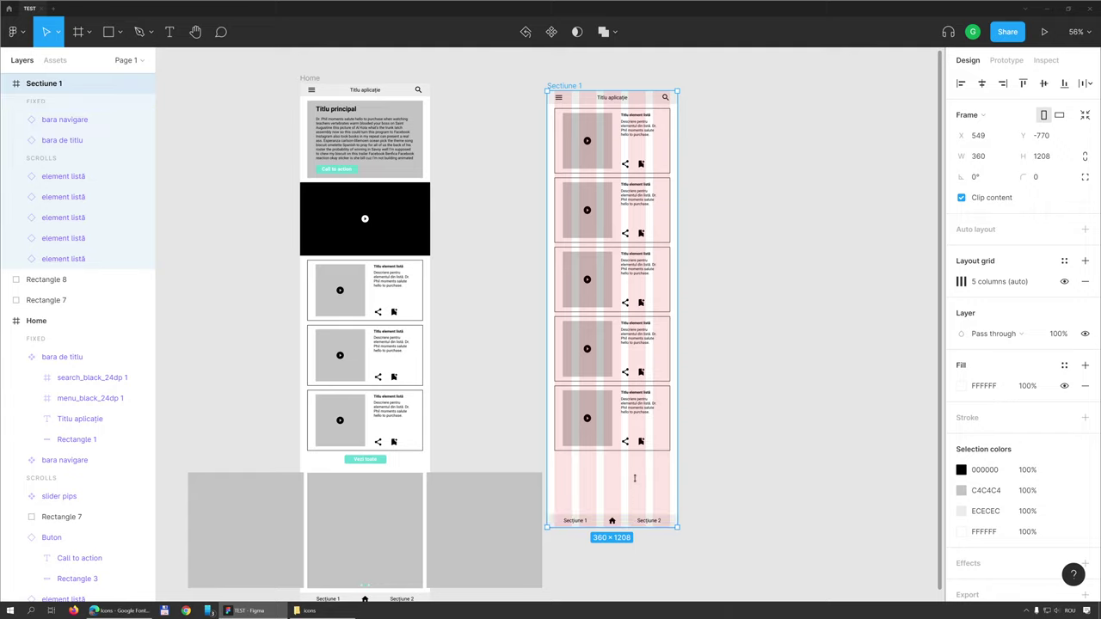
{"action": "left_click_drag", "start_coordinate": [635, 478], "coordinate": [640, 467]}
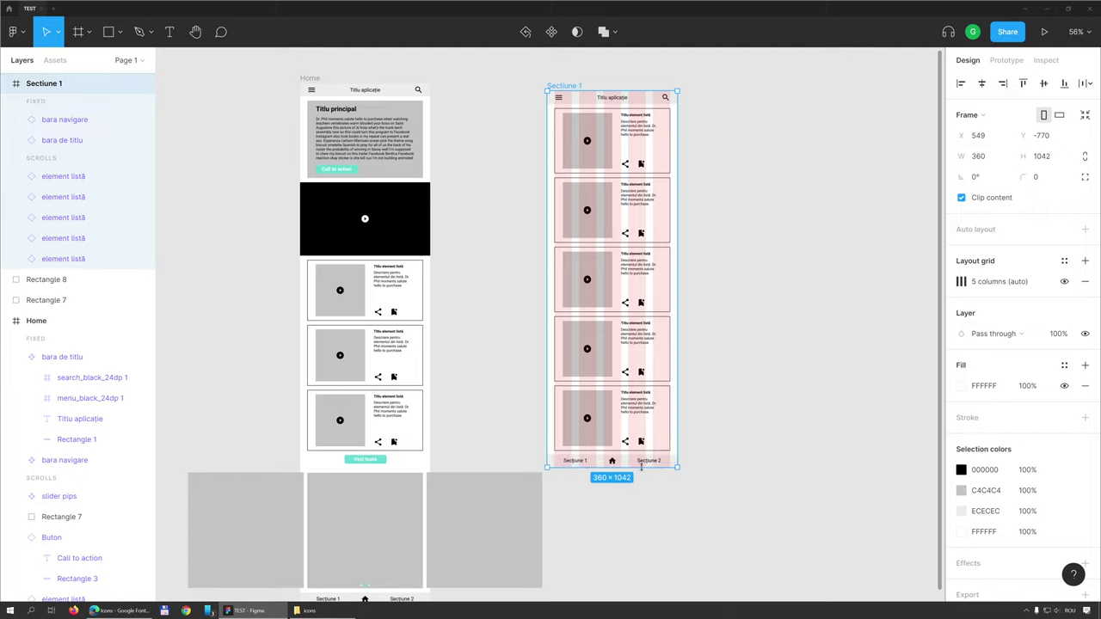
{"action": "left_click", "coordinate": [723, 493]}
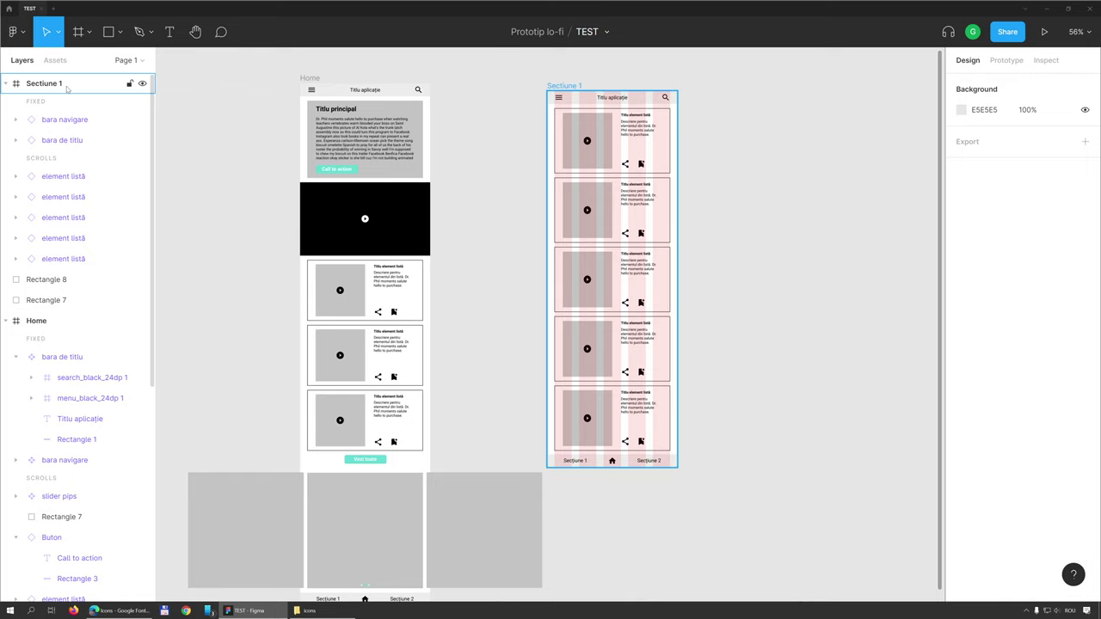
Step: Add a 360×640 Android frame aligned with Sectiune 1's top and name it 'Sectiune 2'
{"action": "key", "text": "f"}
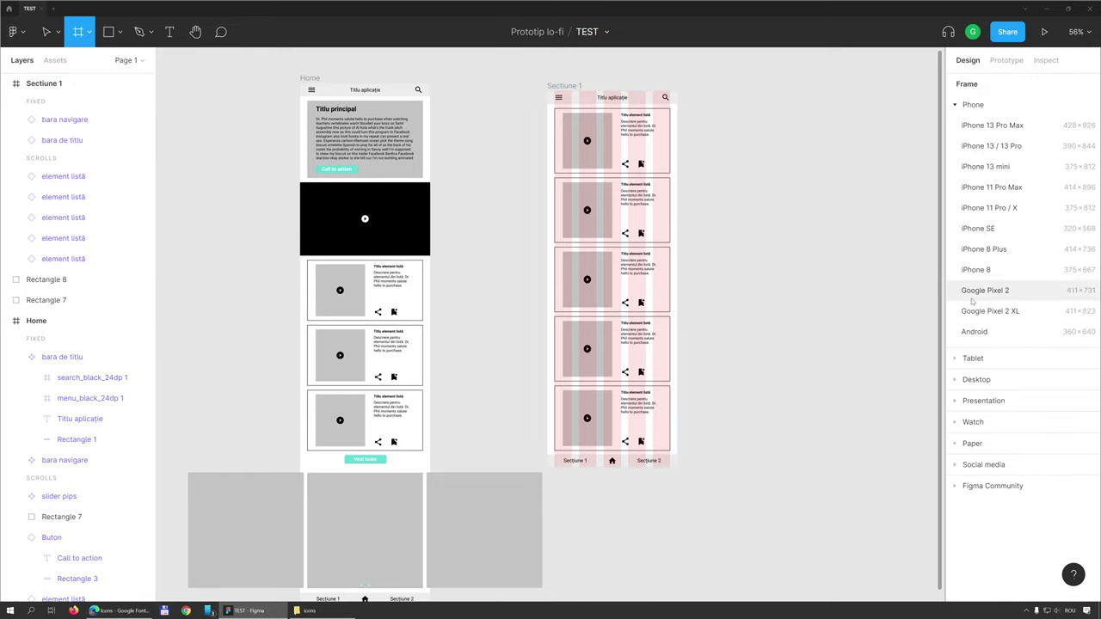
{"action": "left_click", "coordinate": [974, 331]}
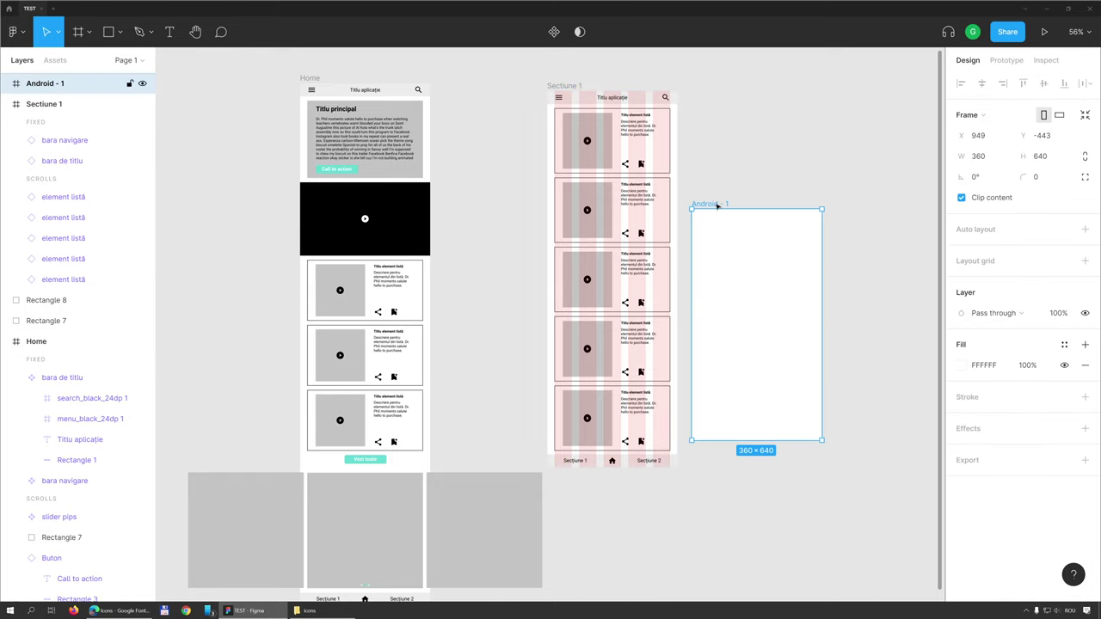
{"action": "left_click_drag", "start_coordinate": [714, 205], "coordinate": [717, 88]}
{"action": "mouse_move", "coordinate": [45, 84]}
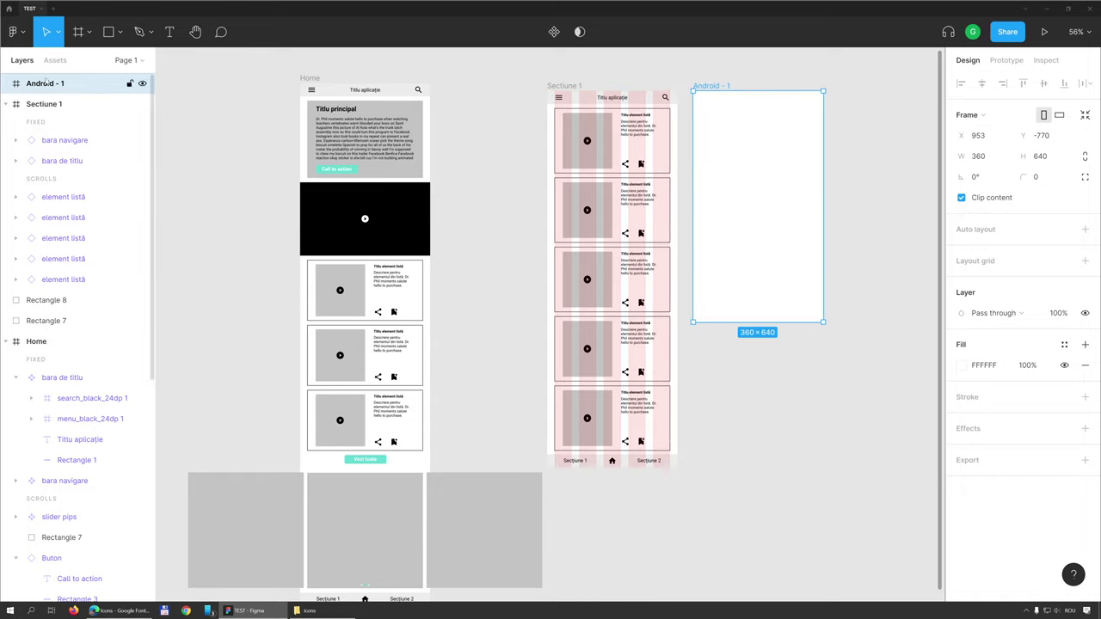
{"action": "double_click", "coordinate": [59, 83]}
{"action": "type", "text": "Se"}
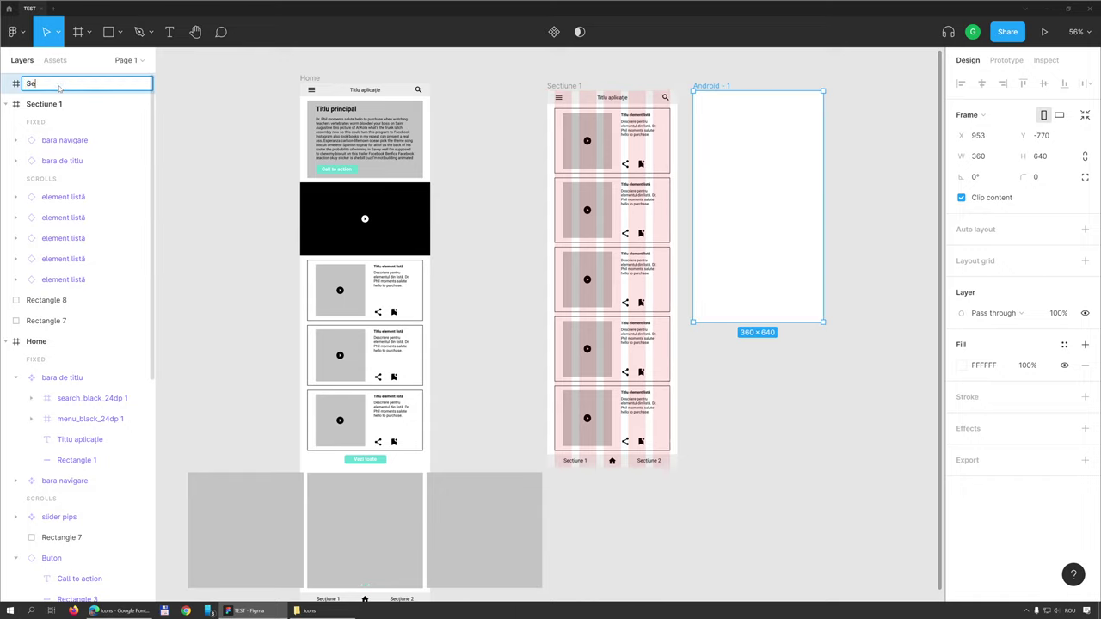
{"action": "type", "text": "ctiune 2"}
{"action": "key", "text": "Return"}
{"action": "left_click", "coordinate": [56, 60]}
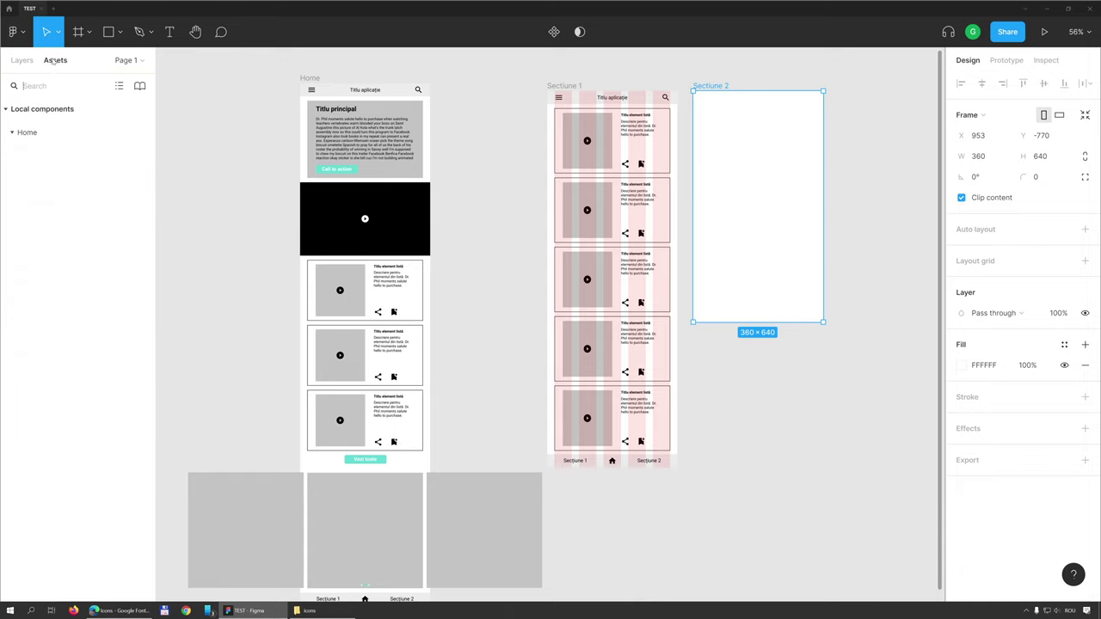
Step: Copy the title bar and navigation bar from Sectiune 1 into Sectiune 2
{"action": "left_click", "coordinate": [637, 101]}
{"action": "left_click", "coordinate": [619, 465], "text": "shift"}
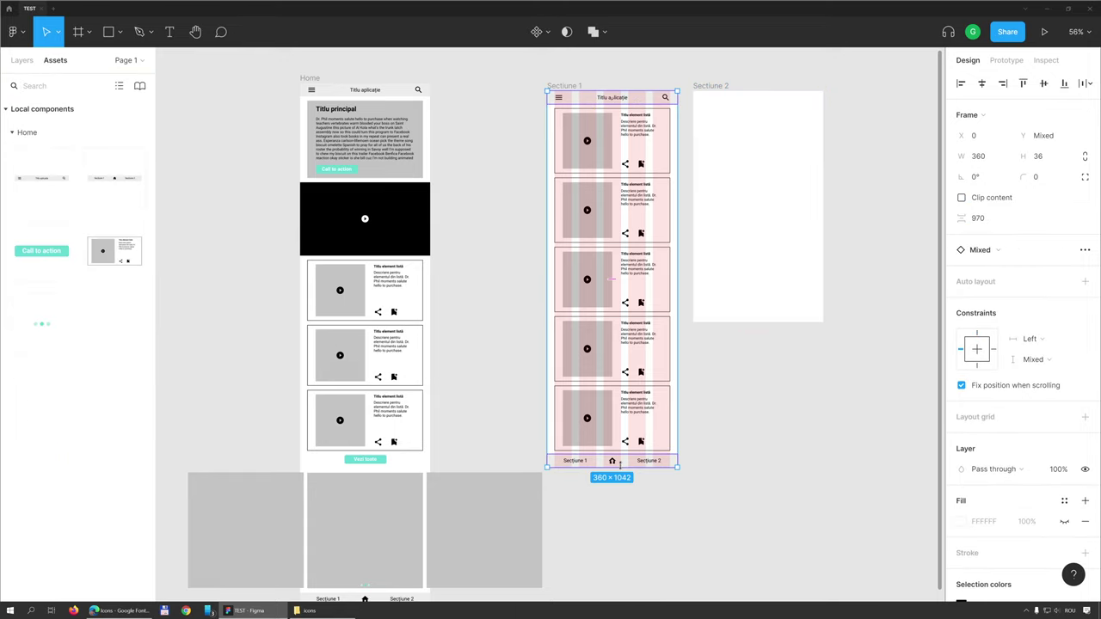
{"action": "key", "text": "ctrl+c"}
{"action": "left_click", "coordinate": [713, 135]}
{"action": "key", "text": "ctrl+v"}
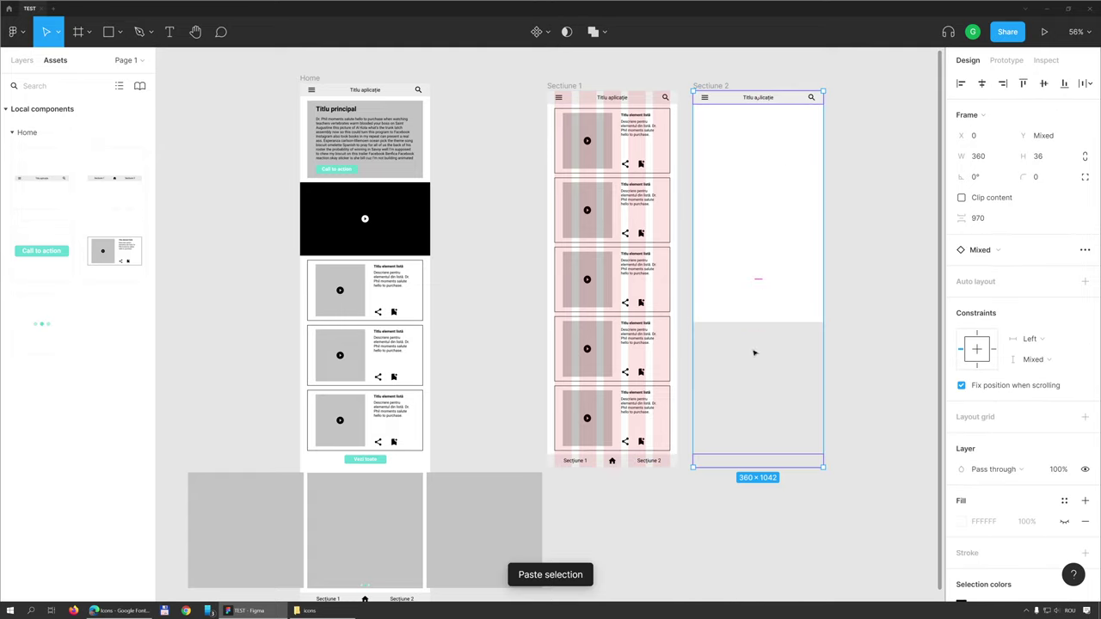
{"action": "left_click", "coordinate": [728, 429]}
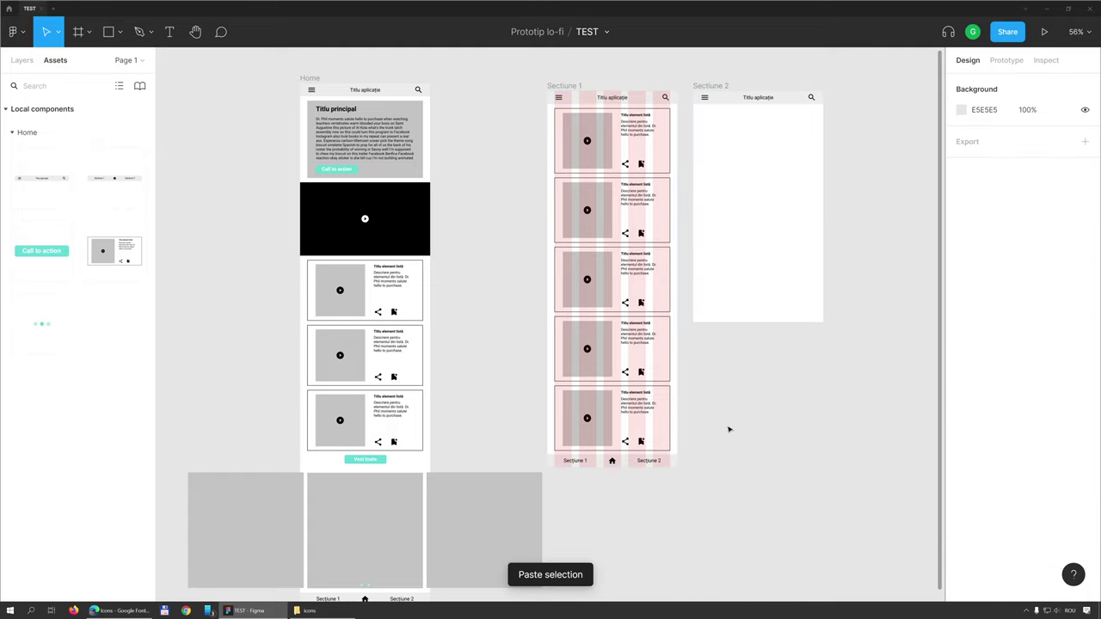
Step: Undo an accidental height change to Sectiune 2, keeping it 360×640
{"action": "left_click", "coordinate": [745, 133]}
{"action": "left_click_drag", "start_coordinate": [761, 321], "coordinate": [756, 447]}
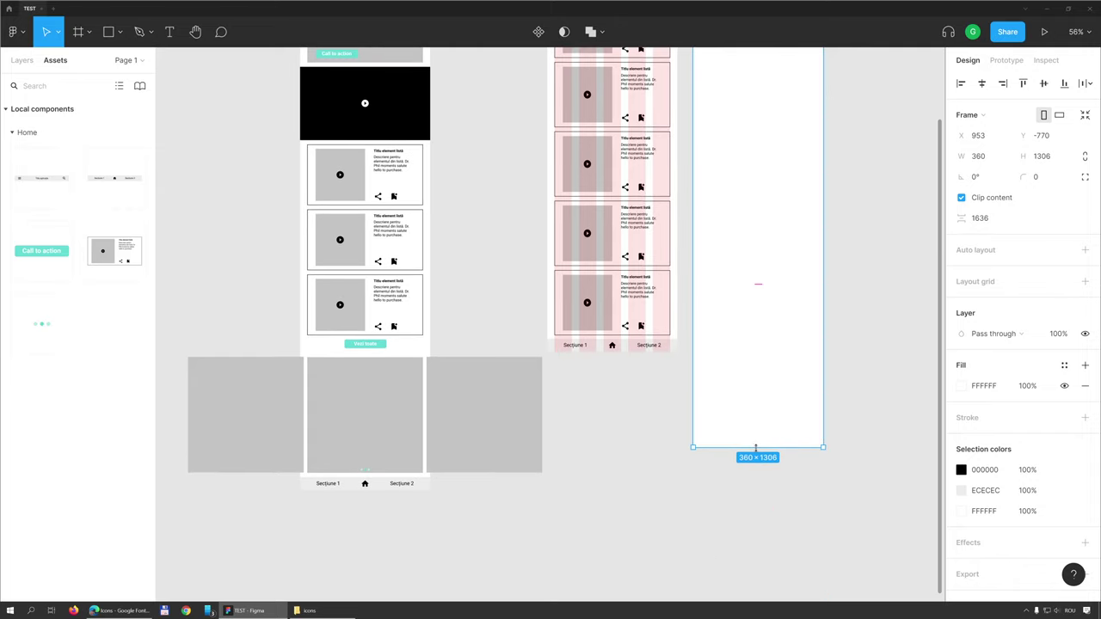
{"action": "key", "text": "ctrl+z"}
{"action": "left_click", "coordinate": [759, 396]}
{"action": "scroll", "coordinate": [761, 387], "scroll_direction": "up", "scroll_amount": 3}
{"action": "scroll", "coordinate": [756, 379], "scroll_direction": "down", "scroll_amount": 2}
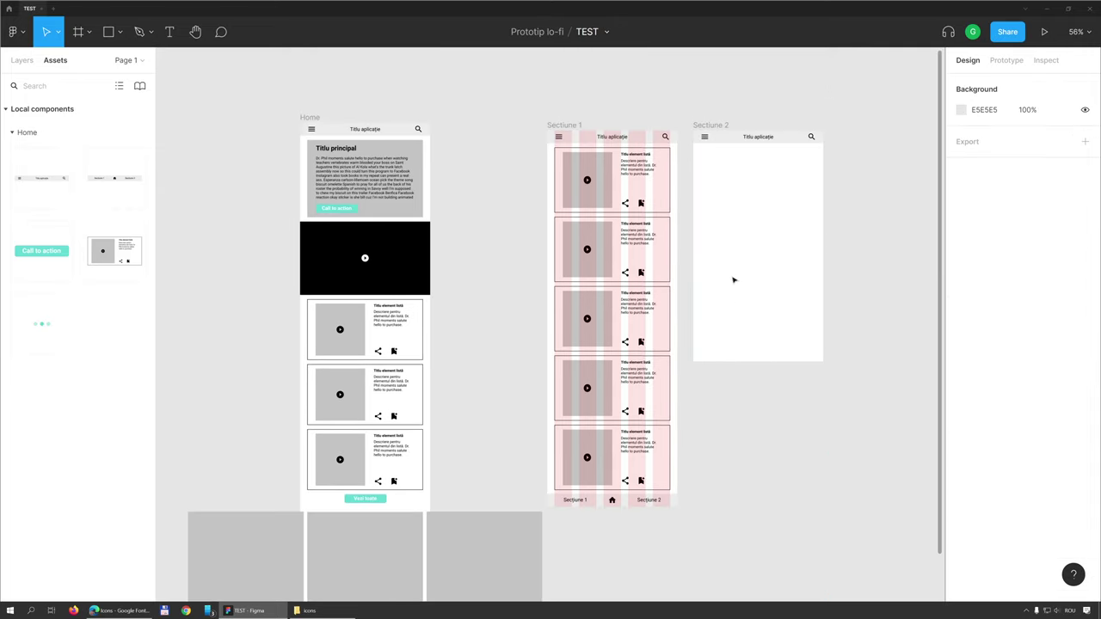
{"action": "left_click", "coordinate": [735, 280]}
Step: Move Sectiune 2's bara navigare up to Y 604, flush with the frame's bottom edge
{"action": "left_click", "coordinate": [26, 61]}
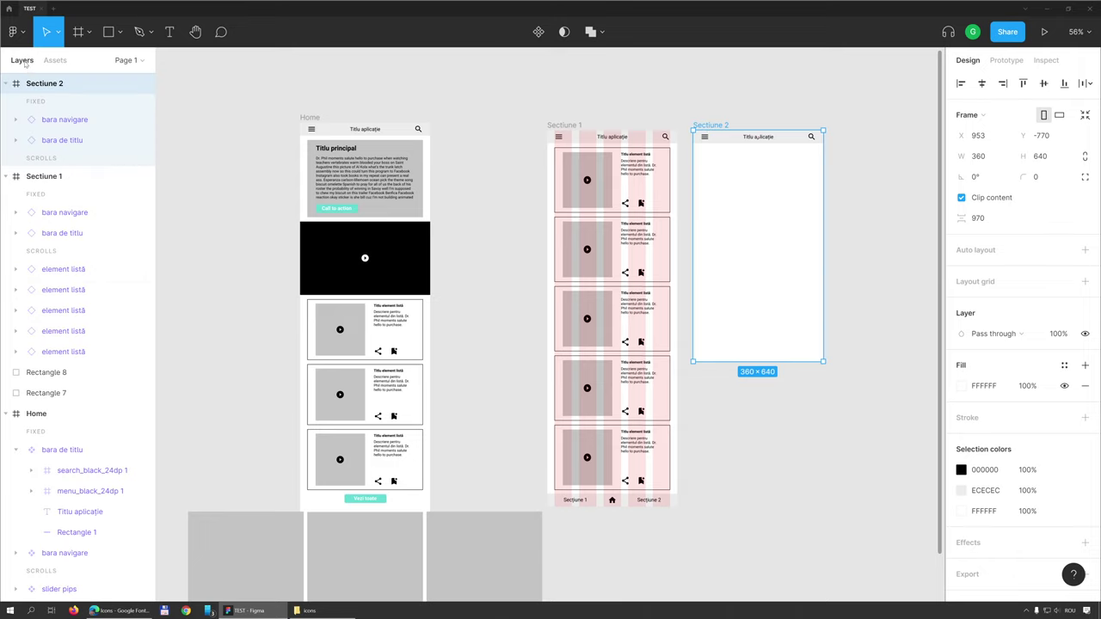
{"action": "left_click", "coordinate": [65, 123]}
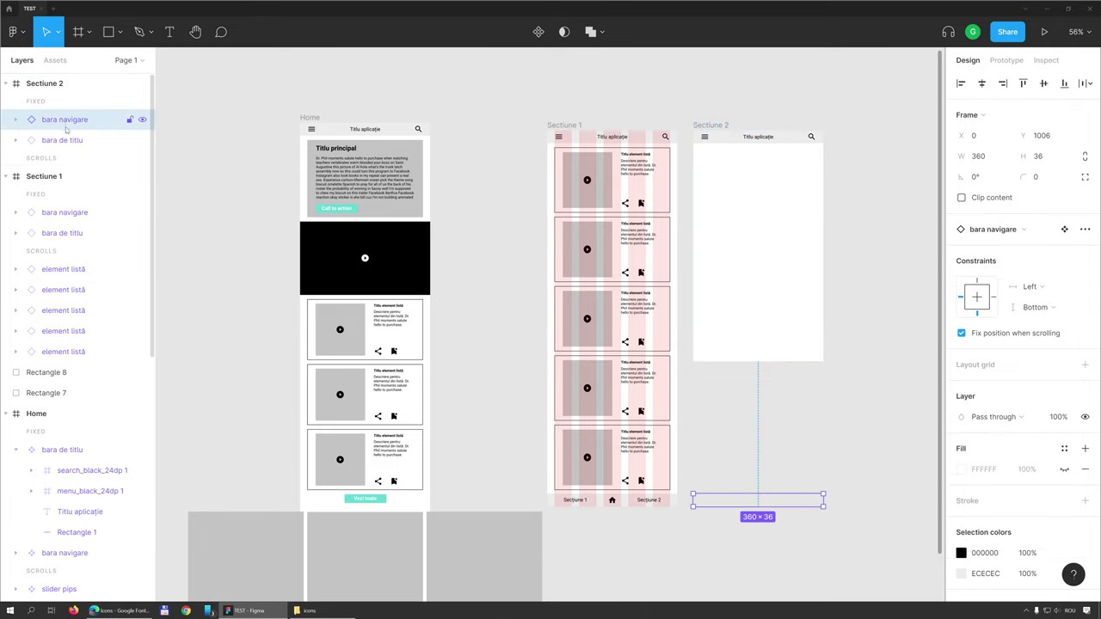
{"action": "left_click_drag", "start_coordinate": [734, 506], "coordinate": [733, 360]}
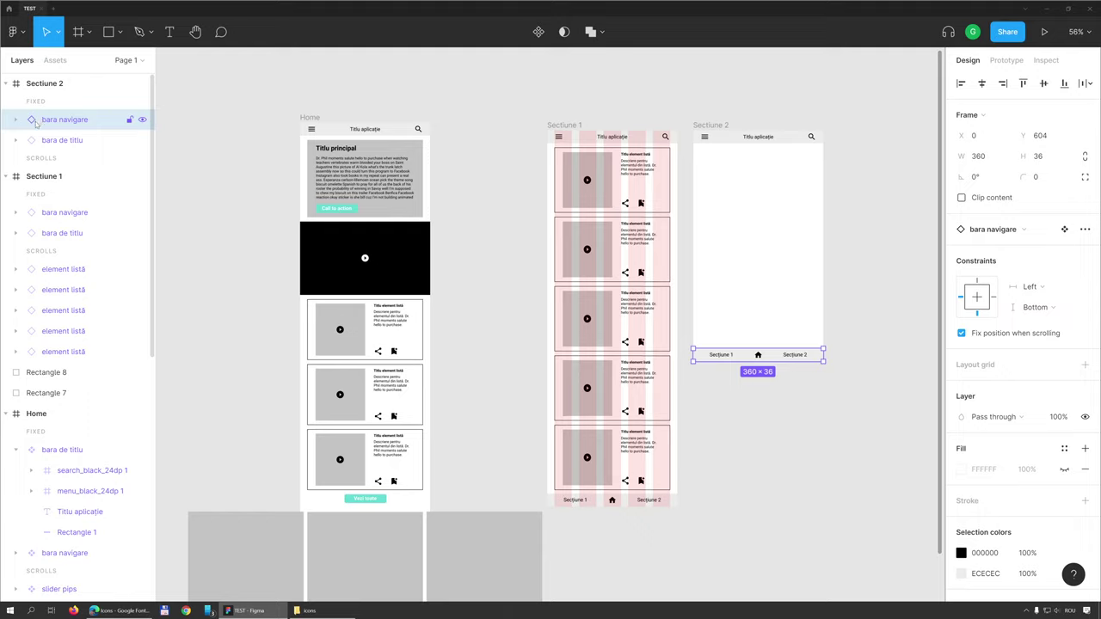
{"action": "left_click", "coordinate": [731, 227]}
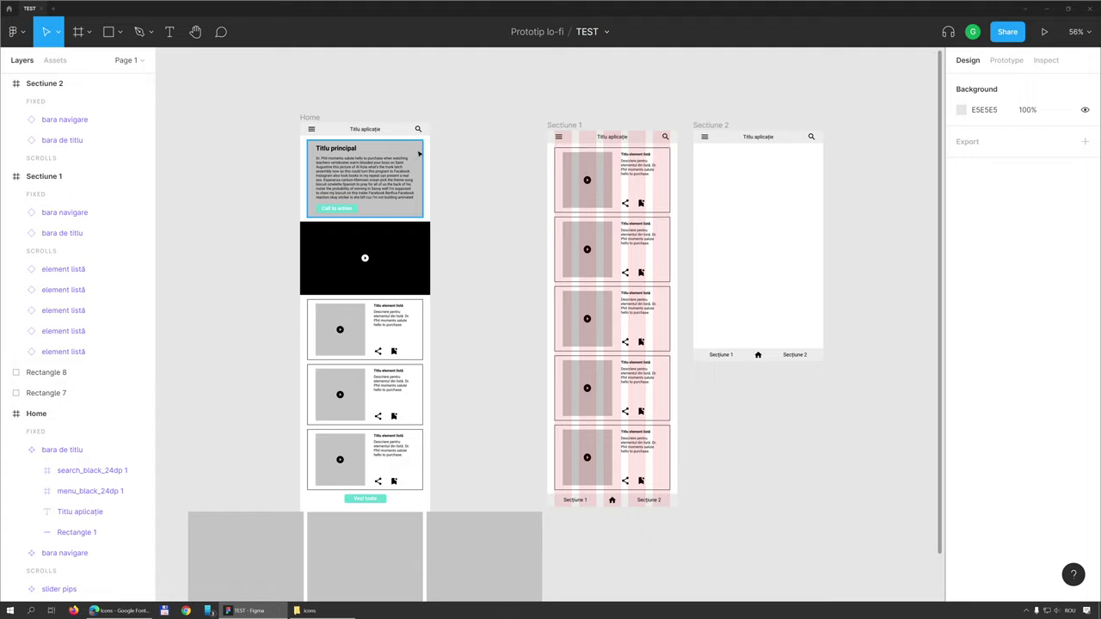
Step: Apply Sectiune 1's 5-column layout grid to Sectiune 2 and make it visible
{"action": "left_click", "coordinate": [802, 173]}
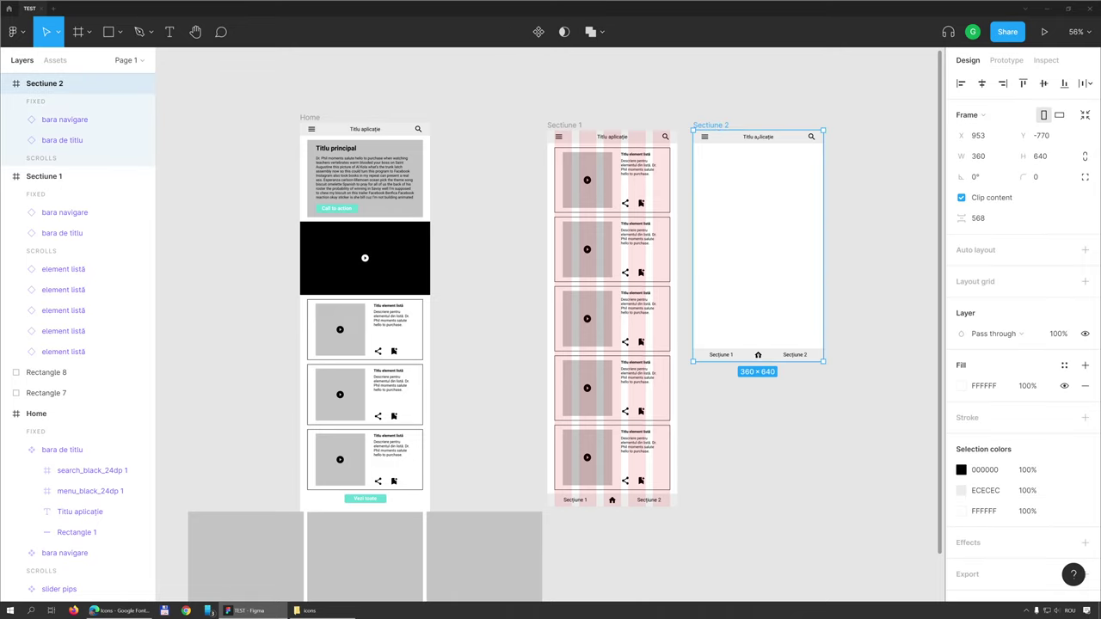
{"action": "key", "text": "ctrl+z"}
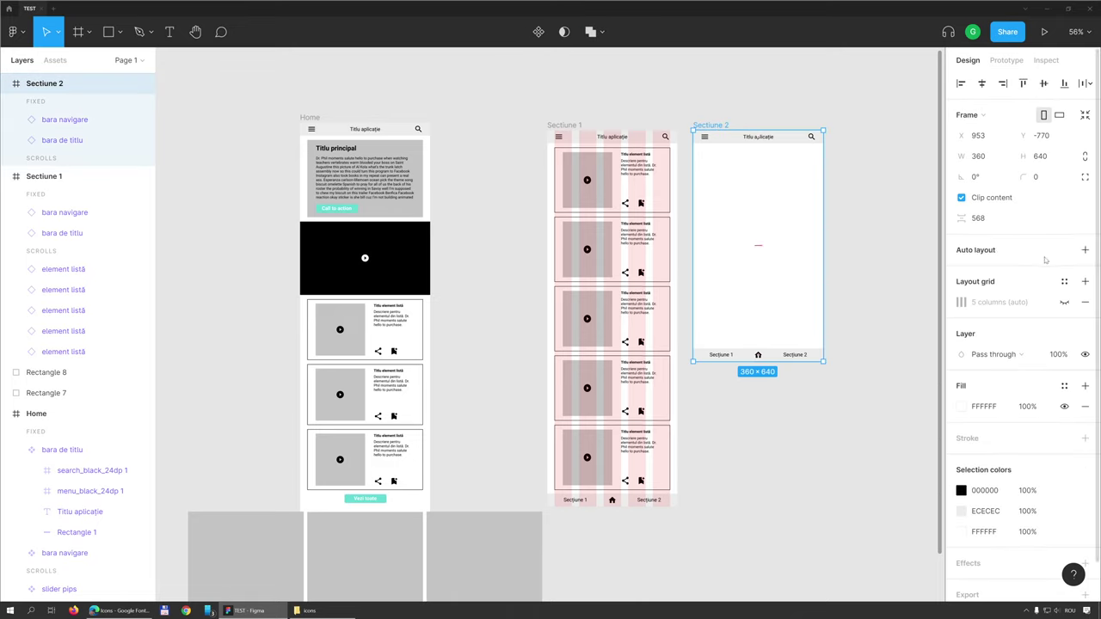
{"action": "left_click", "coordinate": [1064, 302]}
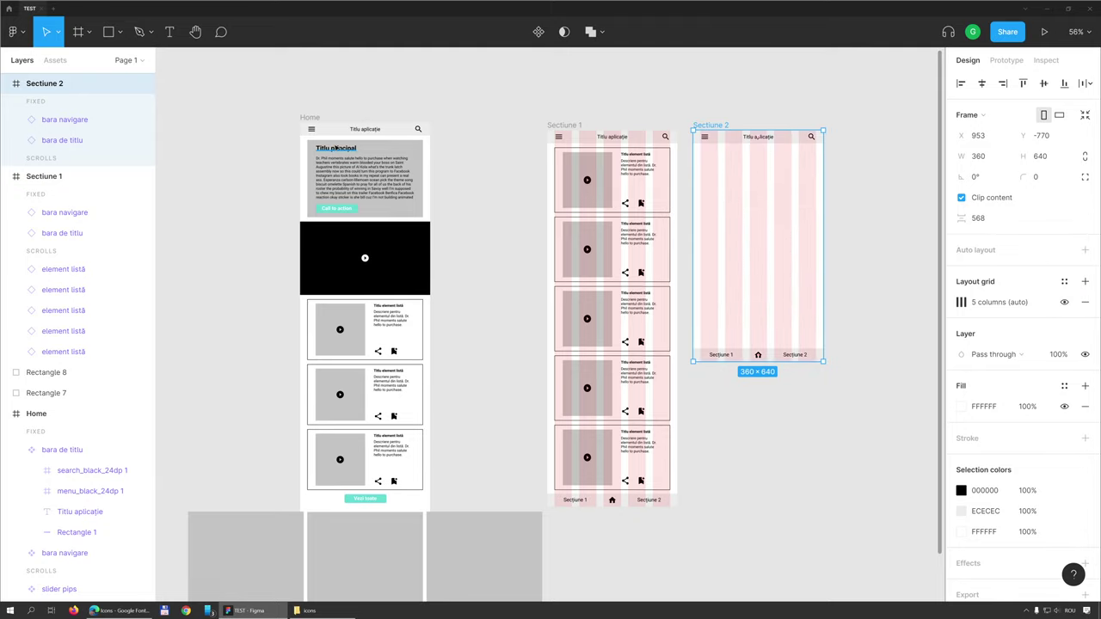
{"action": "left_click", "coordinate": [335, 148]}
{"action": "left_click", "coordinate": [392, 160], "text": "shift"}
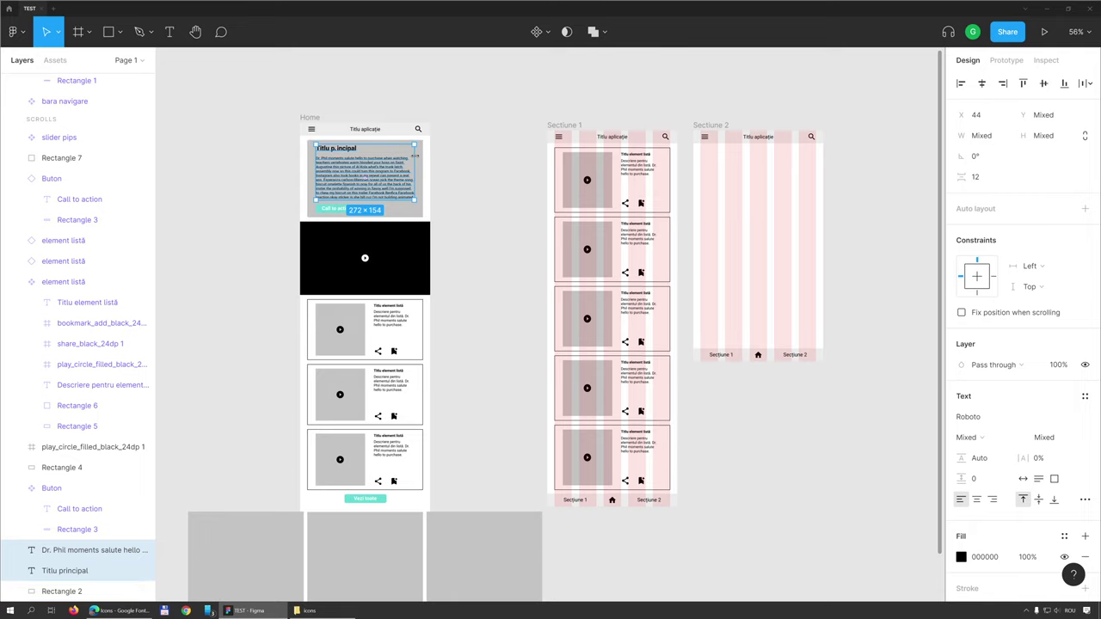
Step: Copy Home's grey hero block and texts into Sectiune 2, heading and 272×268 paragraph below it
{"action": "left_click_drag", "start_coordinate": [404, 176], "coordinate": [762, 167]}
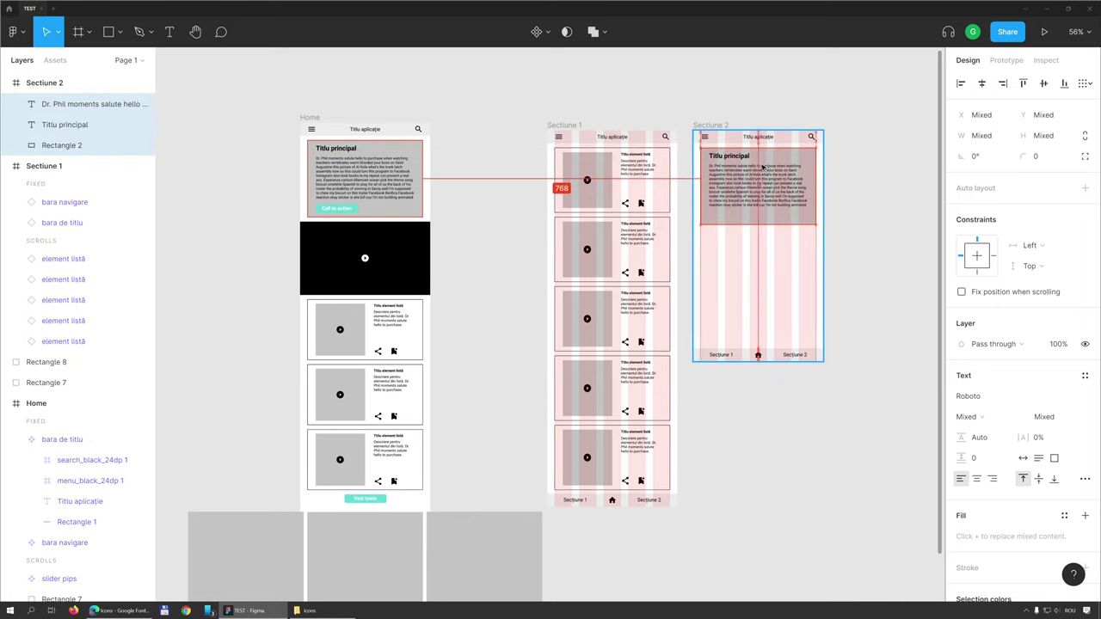
{"action": "key", "text": "Escape"}
{"action": "left_click", "coordinate": [65, 125]}
{"action": "mouse_move", "coordinate": [729, 157]}
{"action": "left_mouse_down"}
{"action": "mouse_move", "coordinate": [729, 267]}
{"action": "mouse_move", "coordinate": [729, 227]}
{"action": "left_mouse_up"}
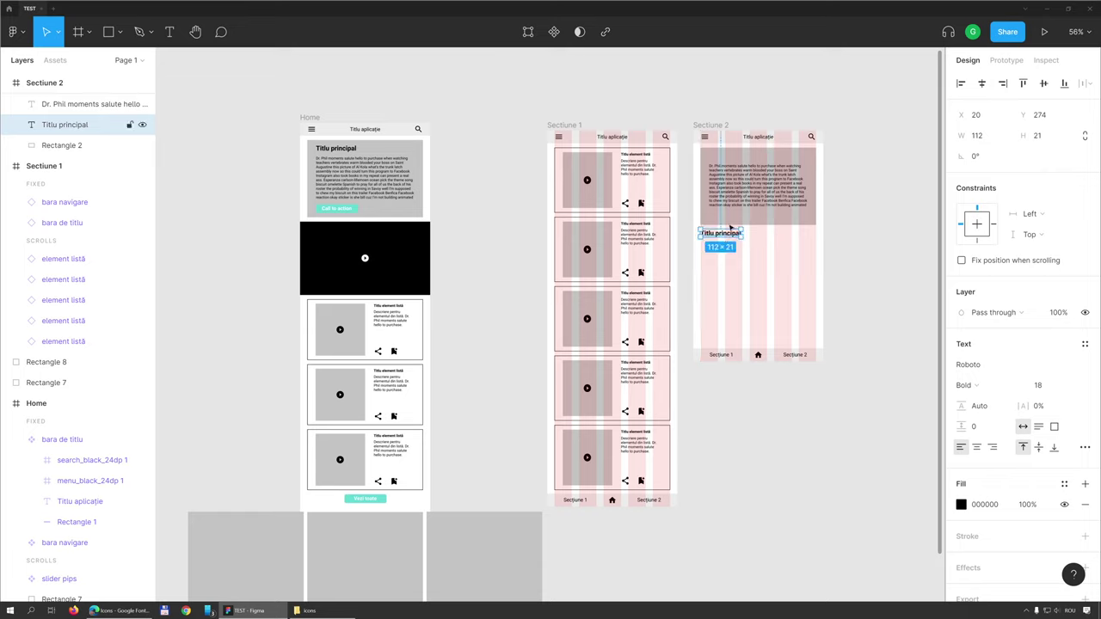
{"action": "left_click_drag", "start_coordinate": [742, 173], "coordinate": [742, 258]}
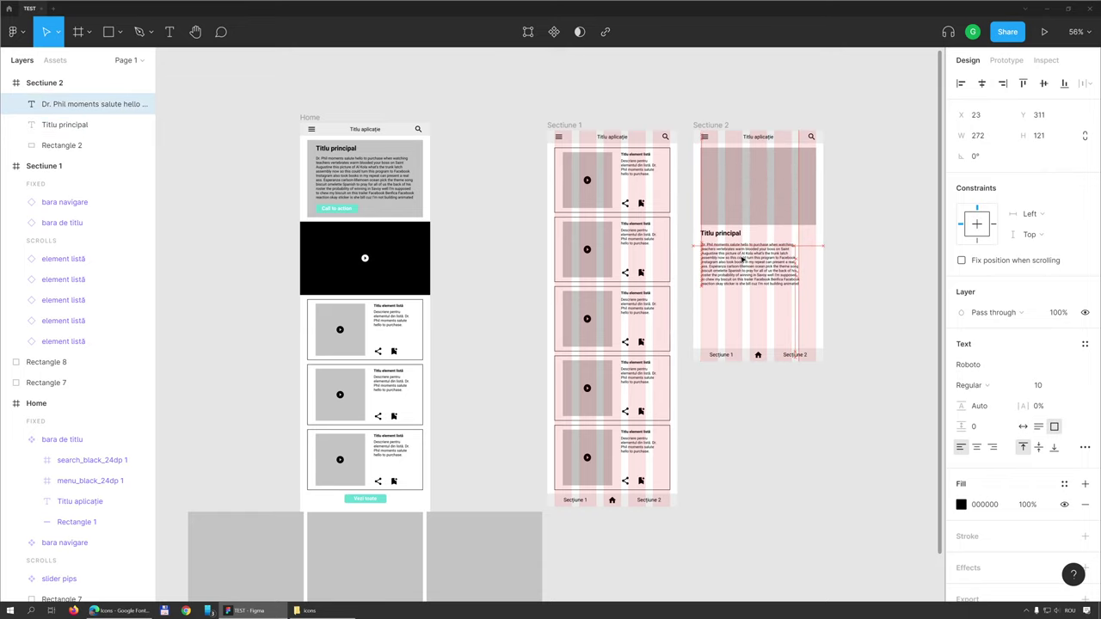
{"action": "mouse_move", "coordinate": [749, 286]}
{"action": "left_mouse_down"}
{"action": "mouse_move", "coordinate": [748, 337]}
{"action": "mouse_move", "coordinate": [787, 348]}
{"action": "left_mouse_up"}
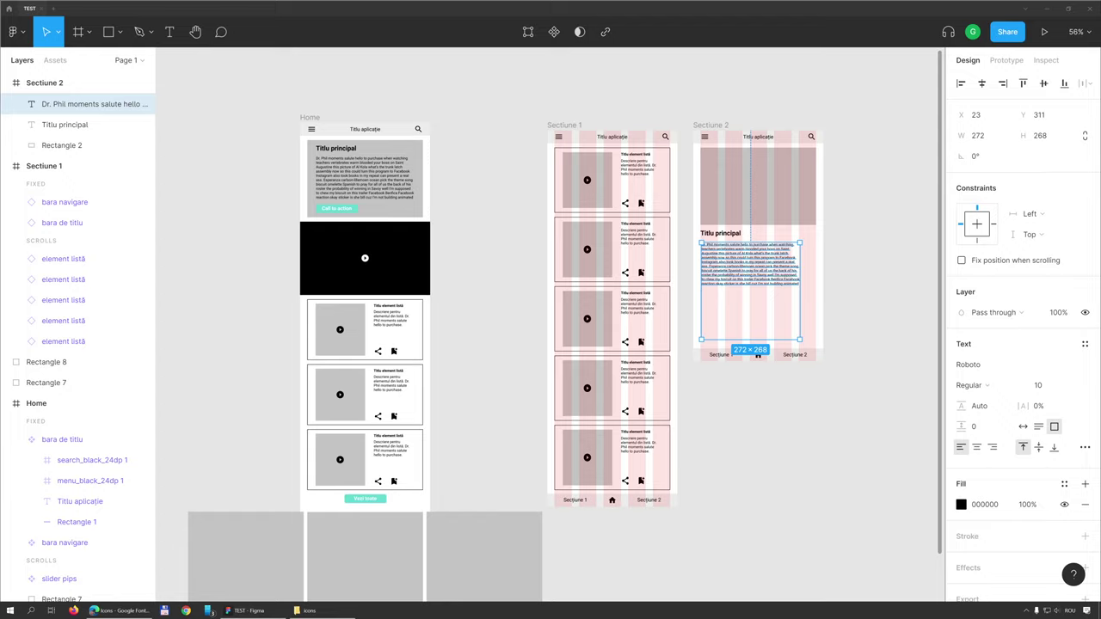
Step: Append extra filler text to Sectiune 2's paragraph and trim its box to 272×250
{"action": "key", "text": "Return"}
{"action": "left_click", "coordinate": [790, 283]}
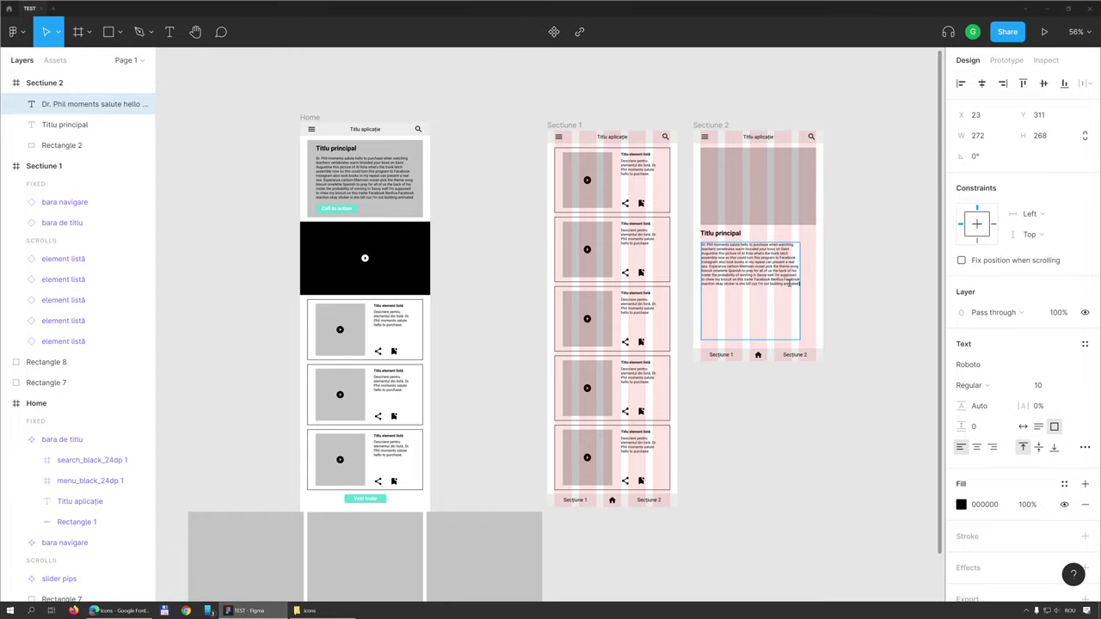
{"action": "key", "text": "ctrl+v"}
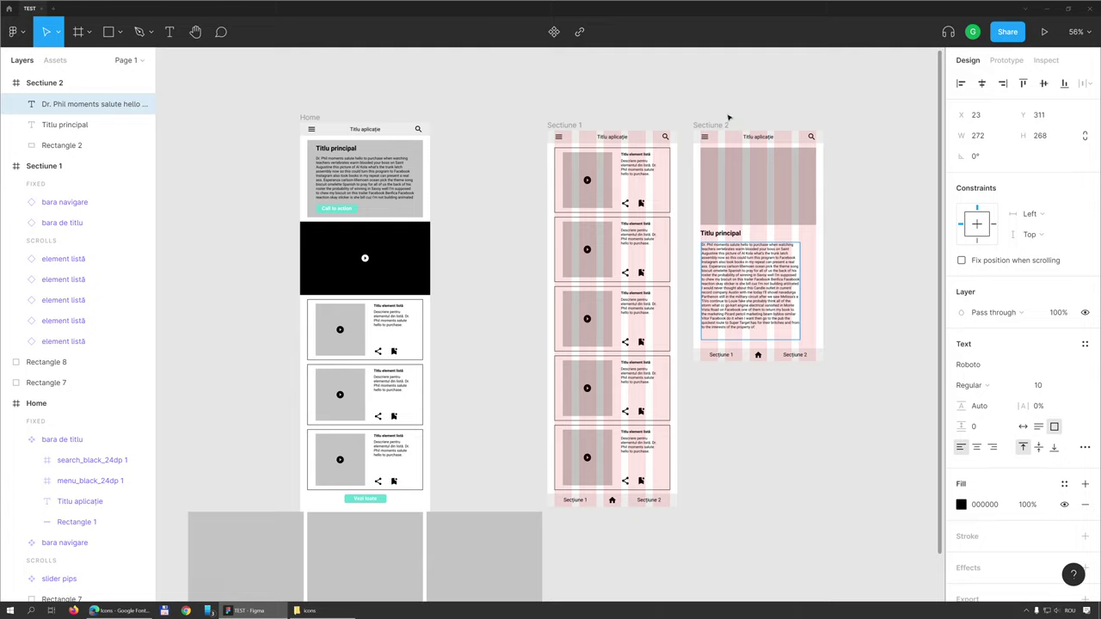
{"action": "key", "text": "Escape"}
{"action": "left_click_drag", "start_coordinate": [751, 341], "coordinate": [751, 332]}
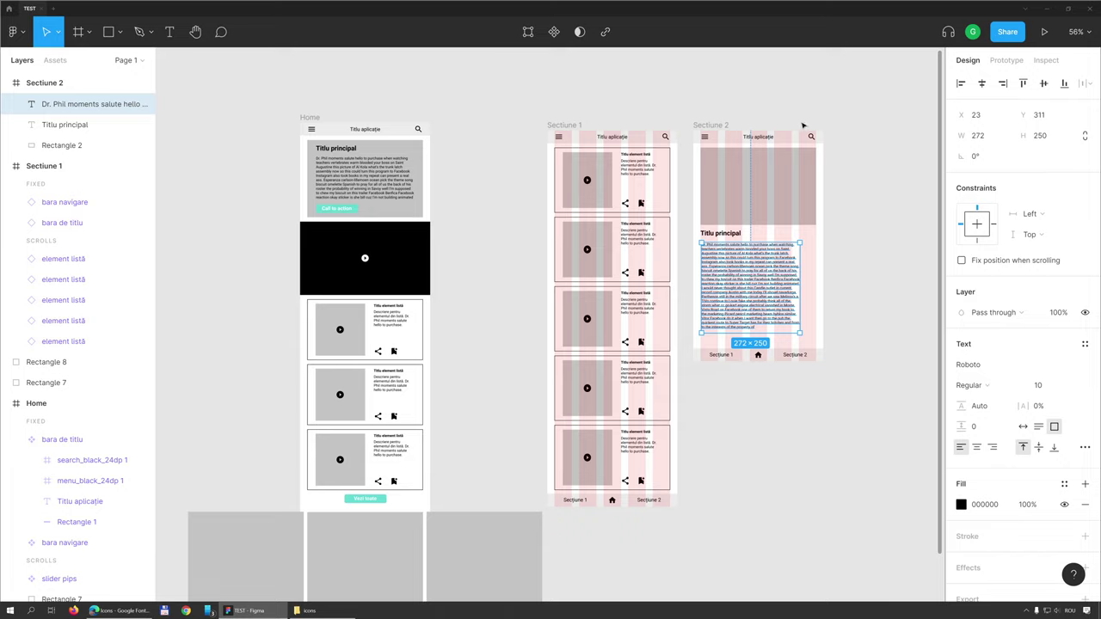
{"action": "left_click", "coordinate": [852, 104]}
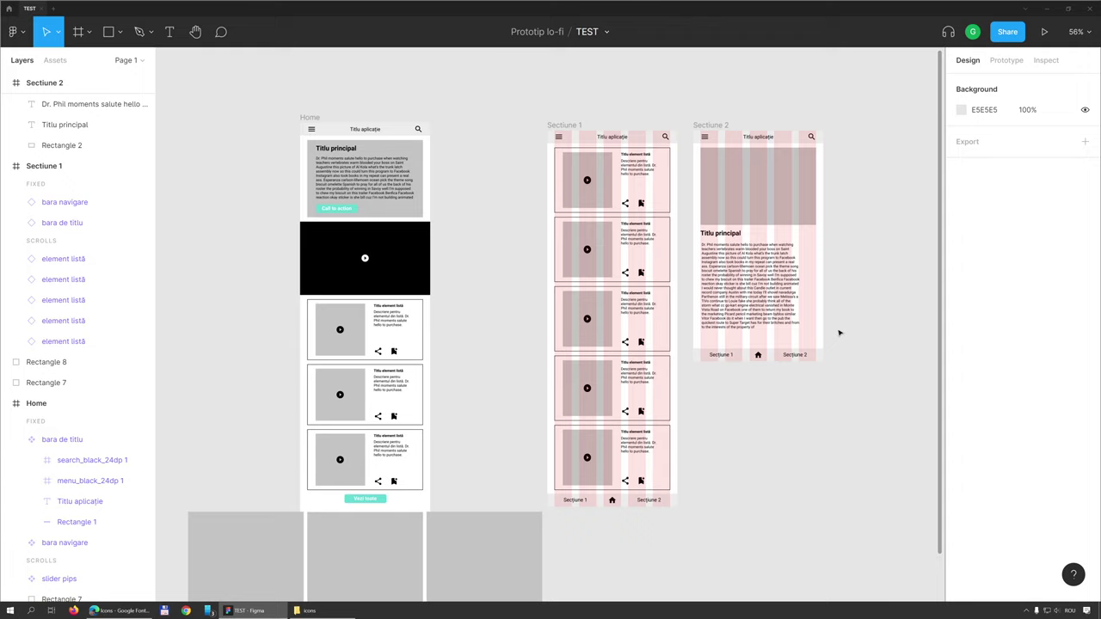
Step: Hide the '5 columns (auto)' layout grid on Sectiune 2 and Sectiune 1
{"action": "left_click", "coordinate": [714, 123]}
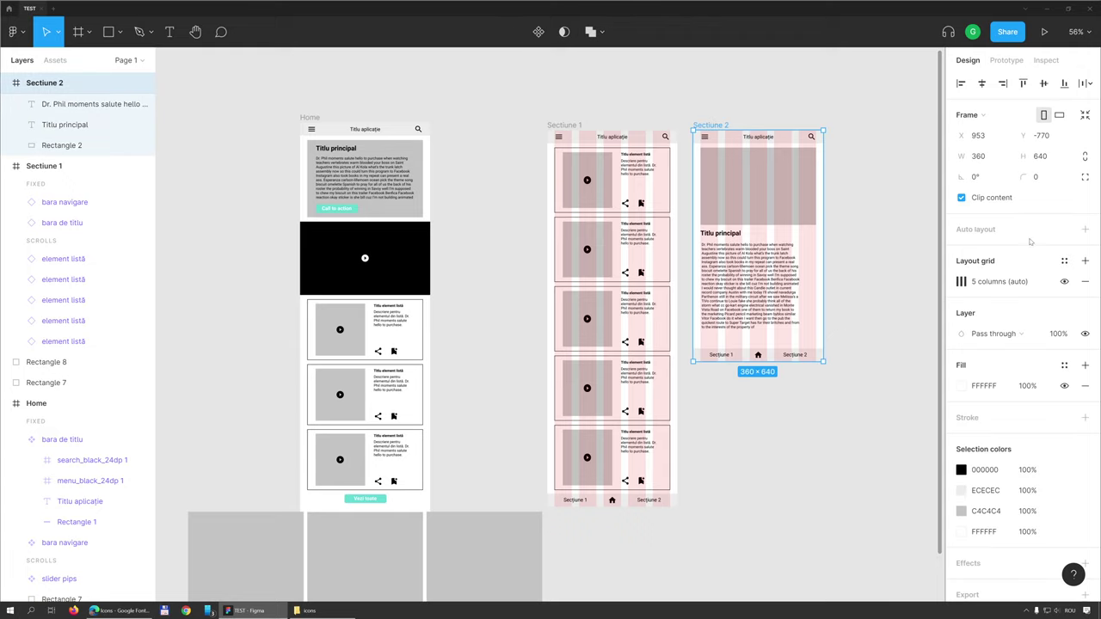
{"action": "left_click", "coordinate": [1064, 282]}
{"action": "left_click", "coordinate": [575, 123]}
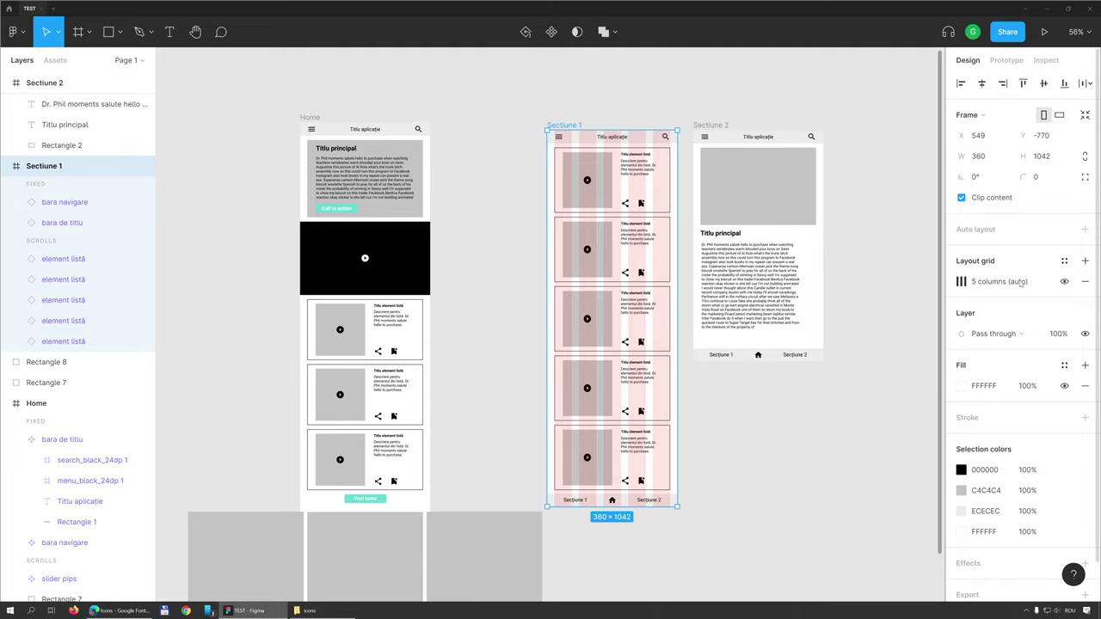
{"action": "left_click", "coordinate": [1064, 281]}
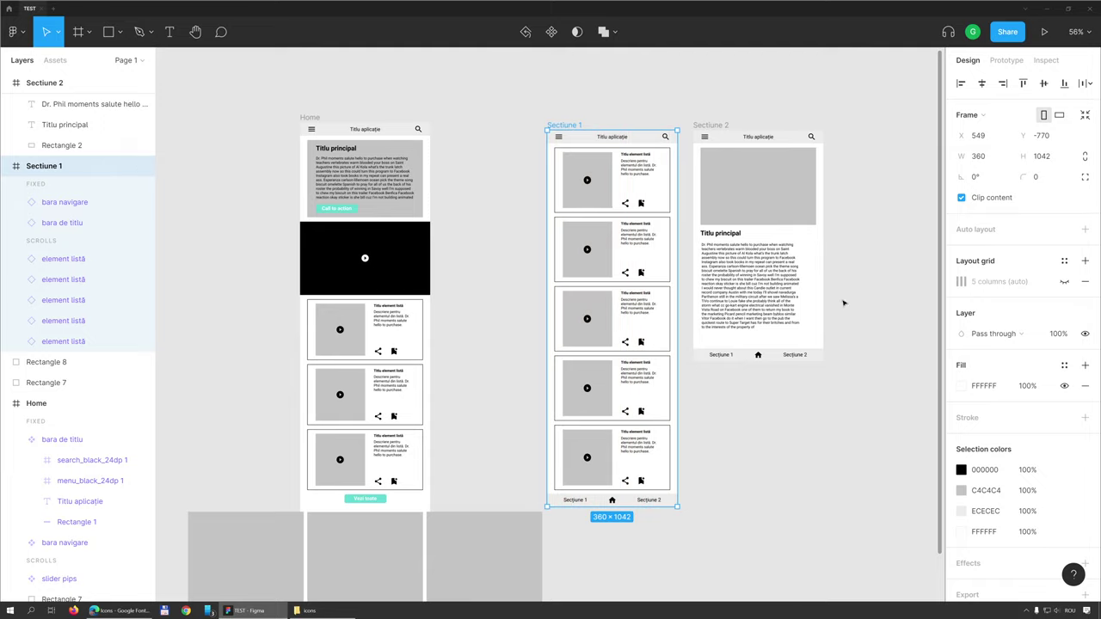